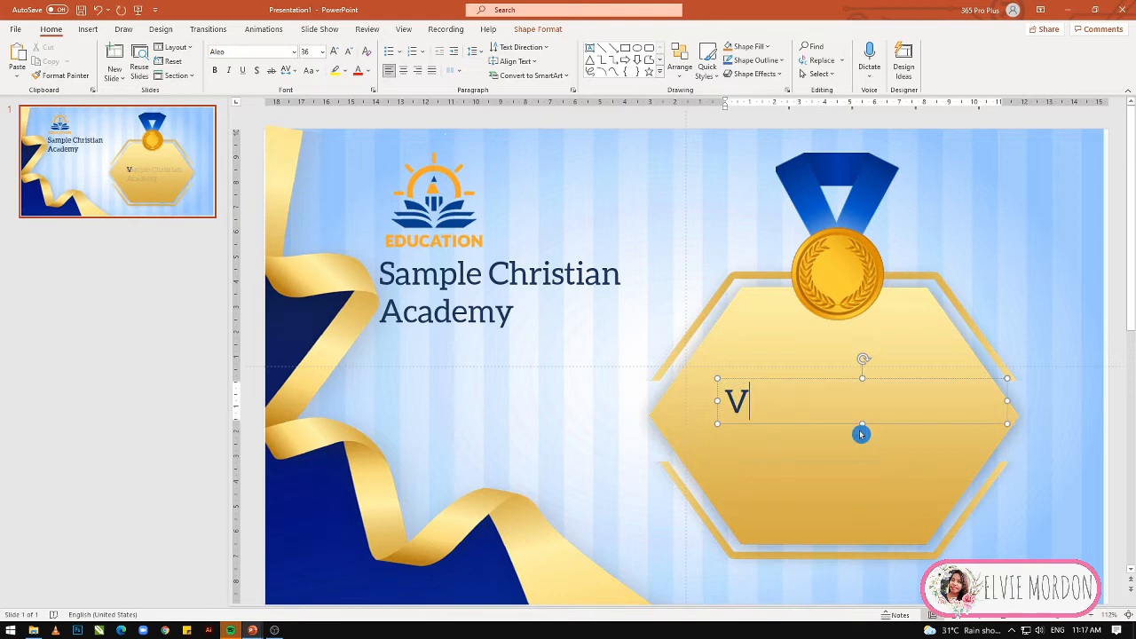
Enter VIRTUAL in the hexagon's text box, centered in Arial Black at 44 pt.
text(IRTUAL)
key(ctrl+a)
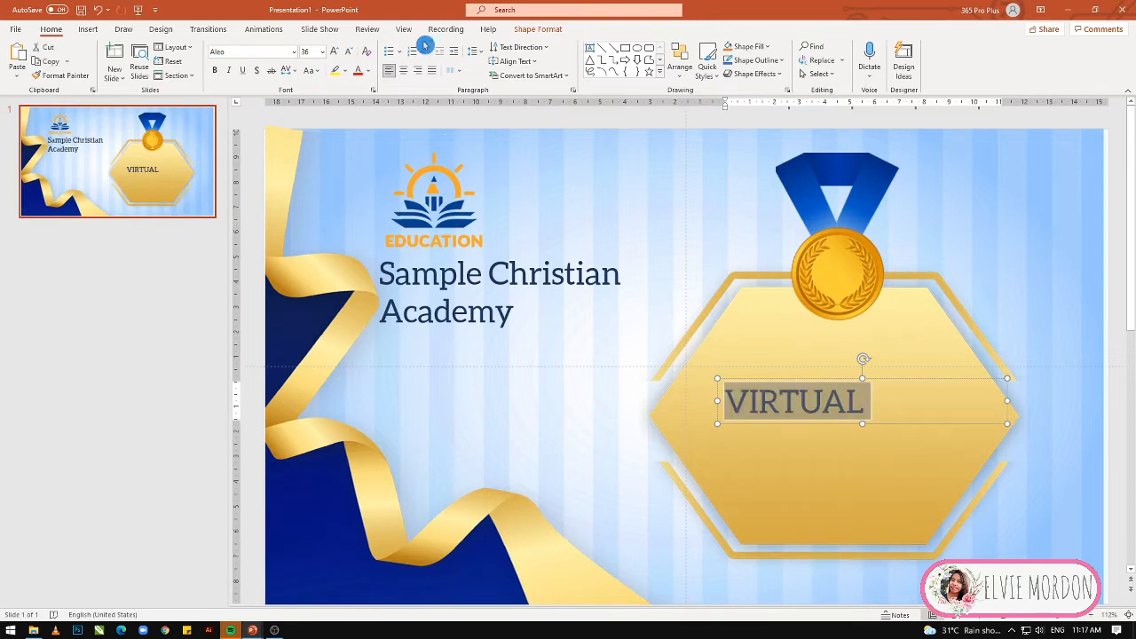
click(403, 70)
click(292, 60)
scroll(293, 208, down, 5)
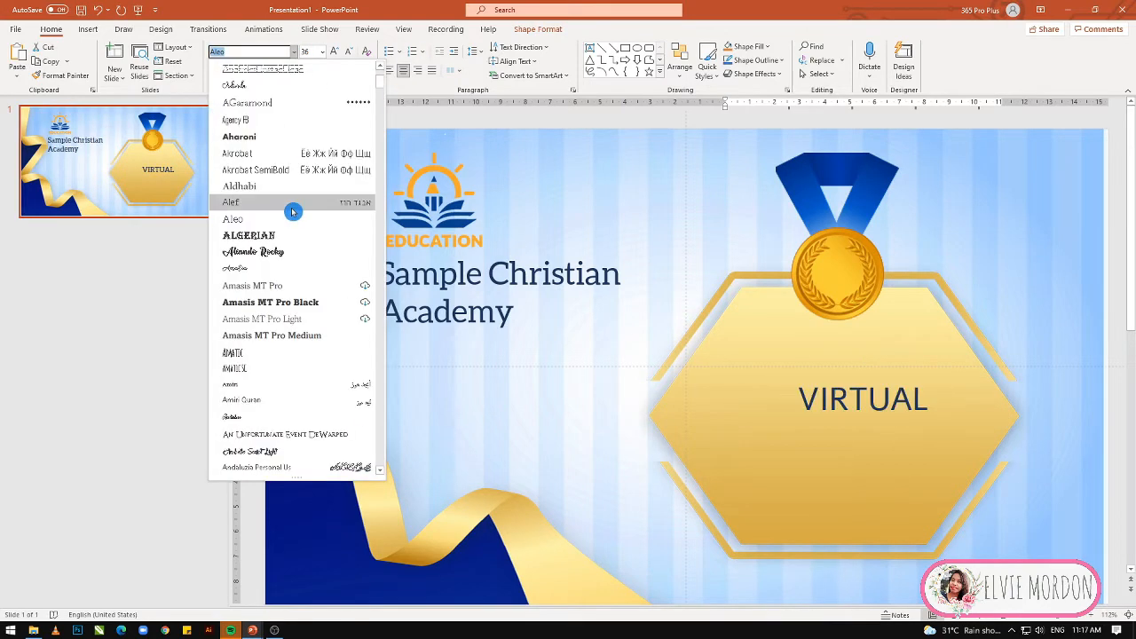
click(285, 210)
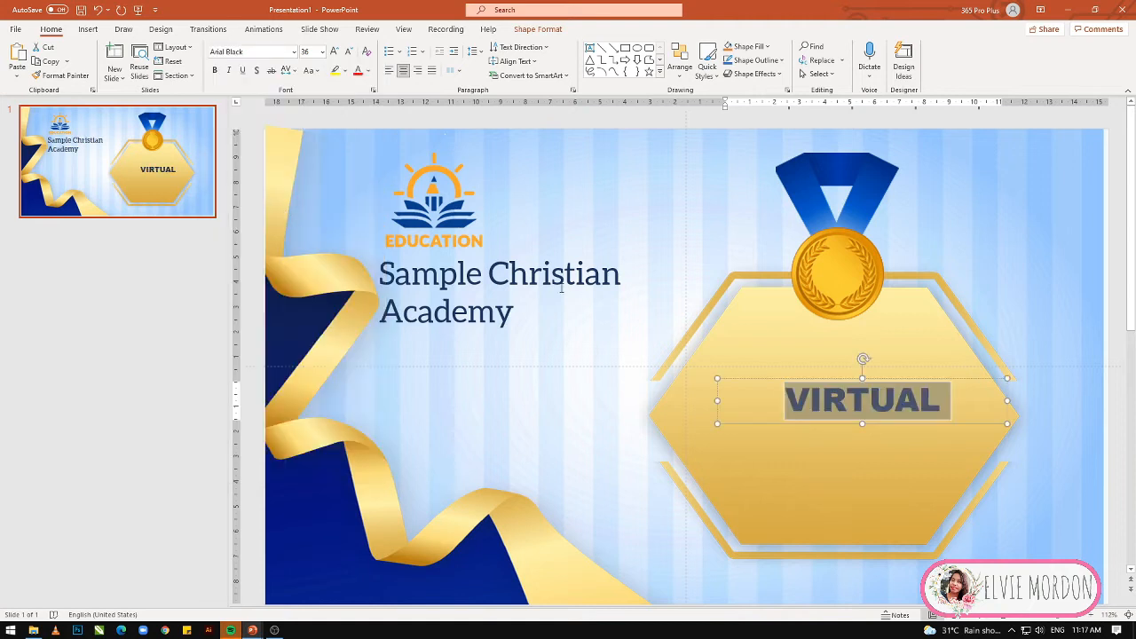
click(335, 51)
click(335, 51)
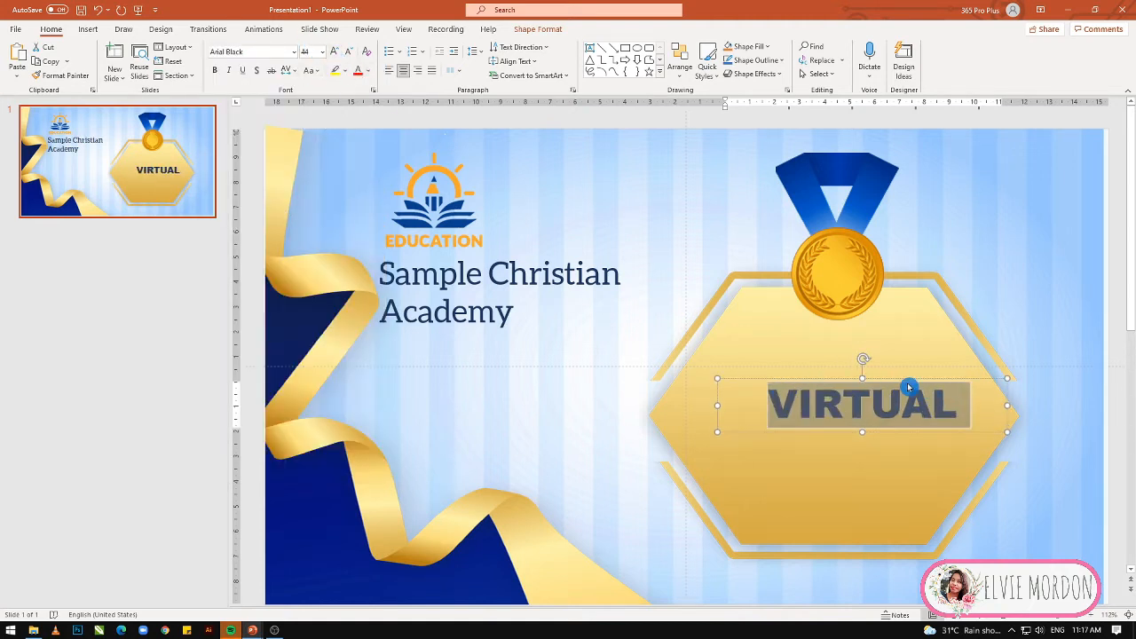
Move the VIRTUAL text up to just below the gold medal.
drag(909, 387, 894, 329)
click(1030, 313)
click(897, 323)
click(909, 318)
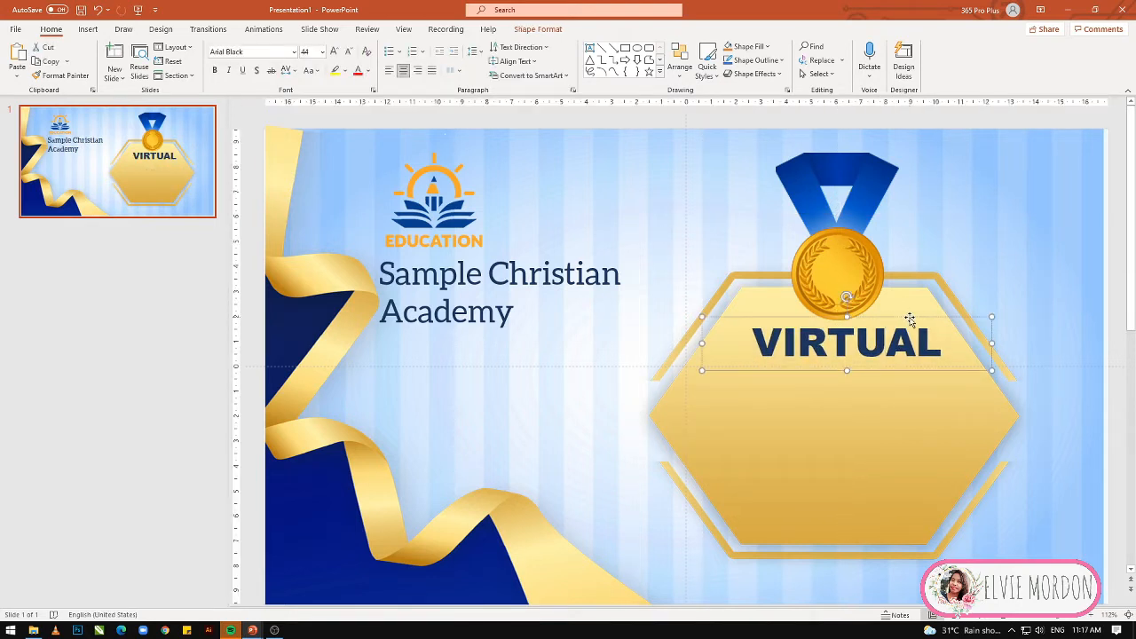
Duplicate the VIRTUAL text box, place the copy beneath it and change its wording to Recognition.
key(ctrl+d)
drag(918, 328, 631, 304)
text(Recognition)
click(890, 428)
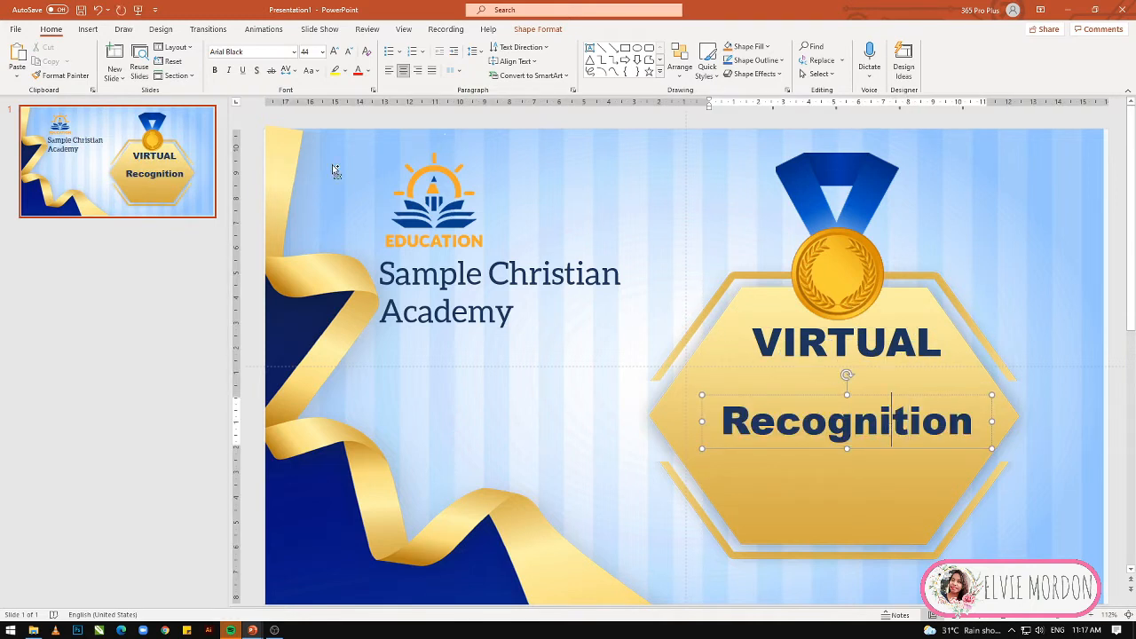
Set the Recognition text in the Southern Aire Personal script font.
key(ctrl+a)
click(248, 54)
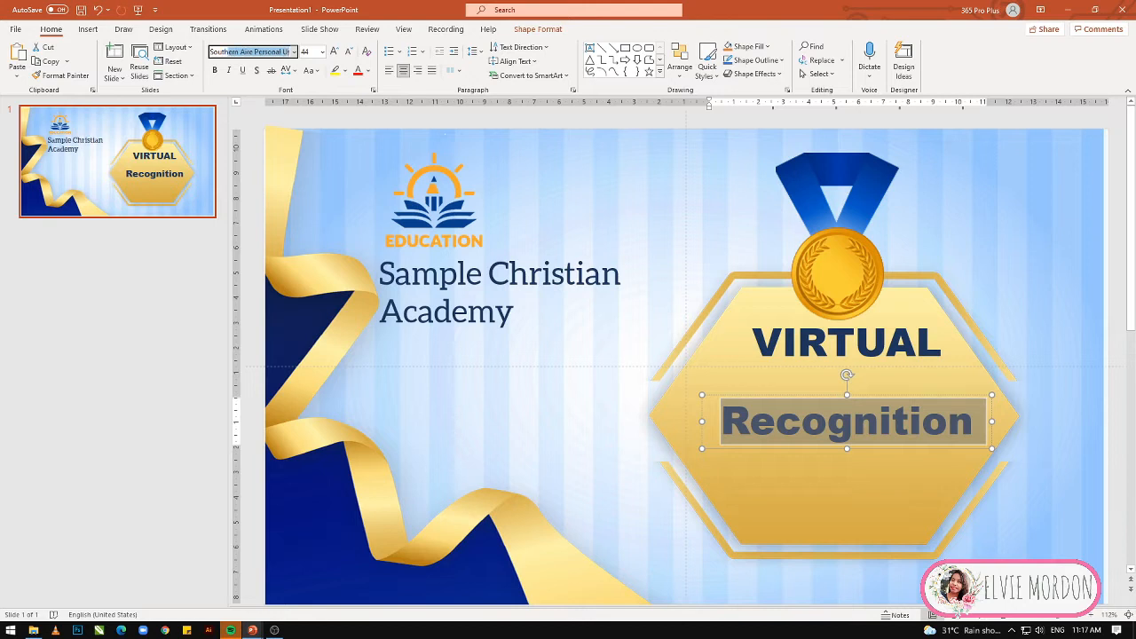
key(Return)
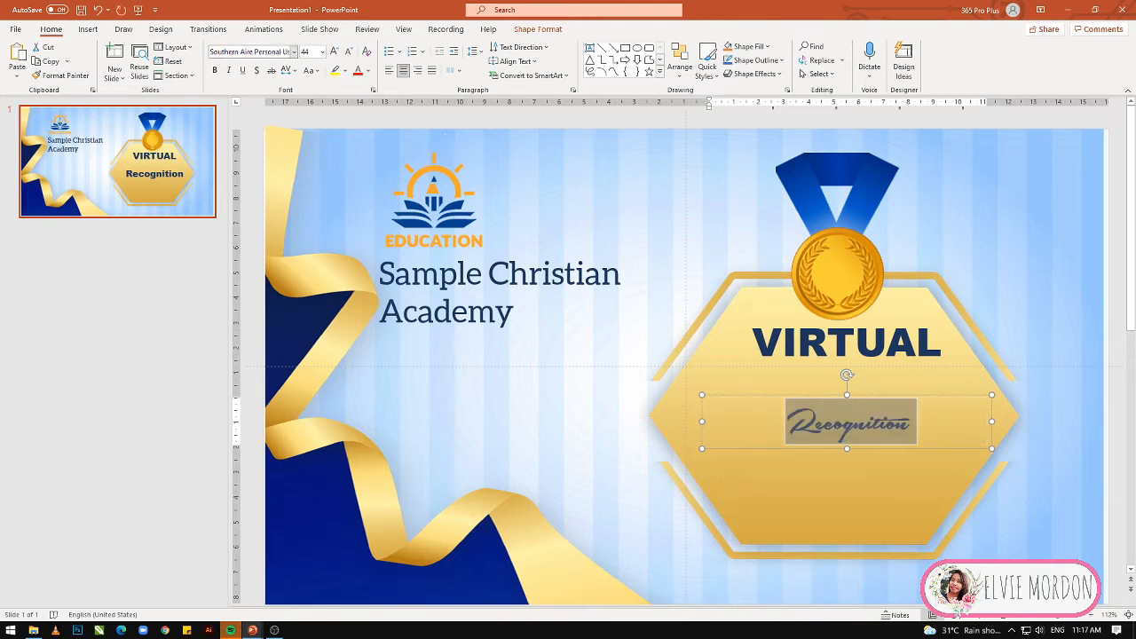
Enlarge Recognition to 166 pt and widen its text box so the word fits on one line directly below VIRTUAL.
click(338, 54)
click(337, 54)
click(336, 54)
click(333, 54)
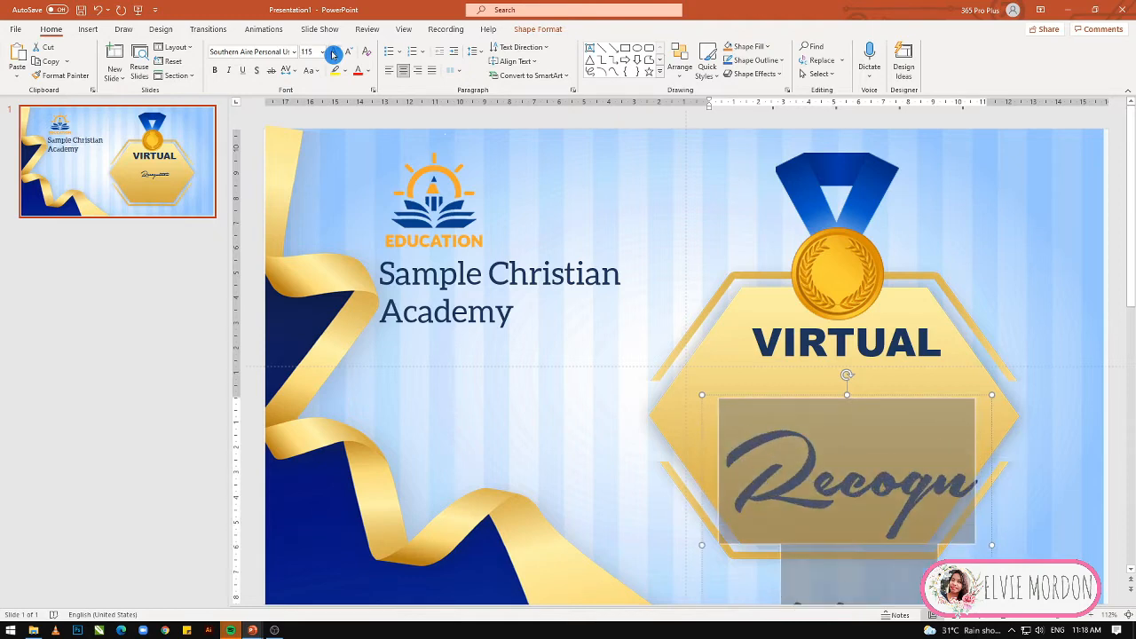
click(333, 55)
click(352, 54)
drag(703, 545, 524, 545)
drag(830, 396, 824, 330)
triple_click(816, 391)
click(334, 53)
drag(1002, 511, 1108, 511)
drag(918, 311, 916, 299)
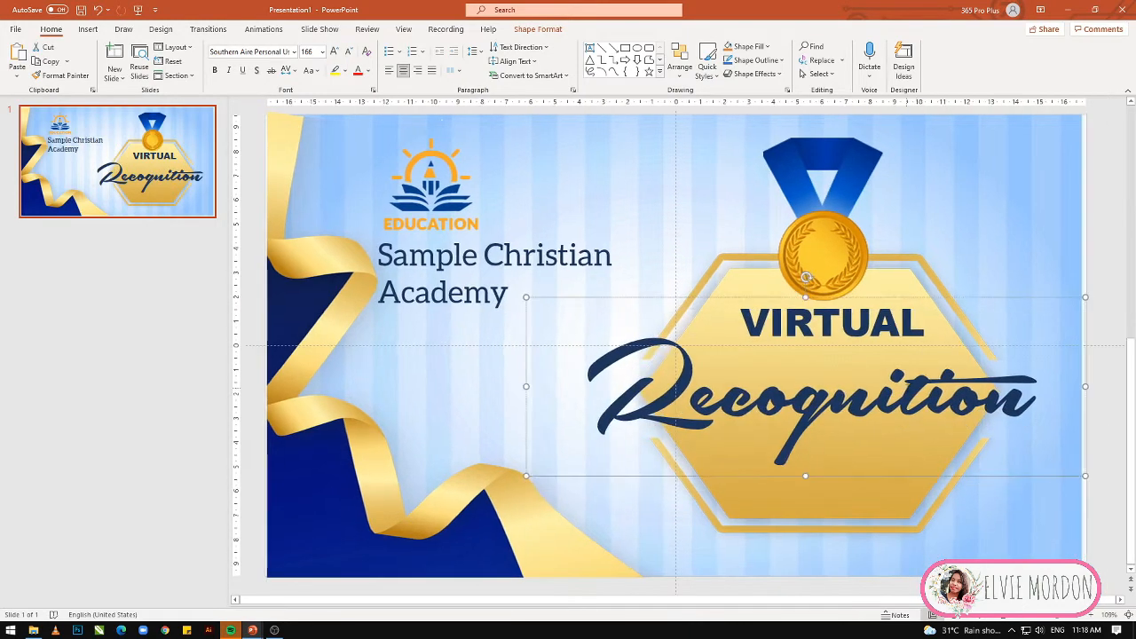
Recolor the Recognition text white.
triple_click(900, 384)
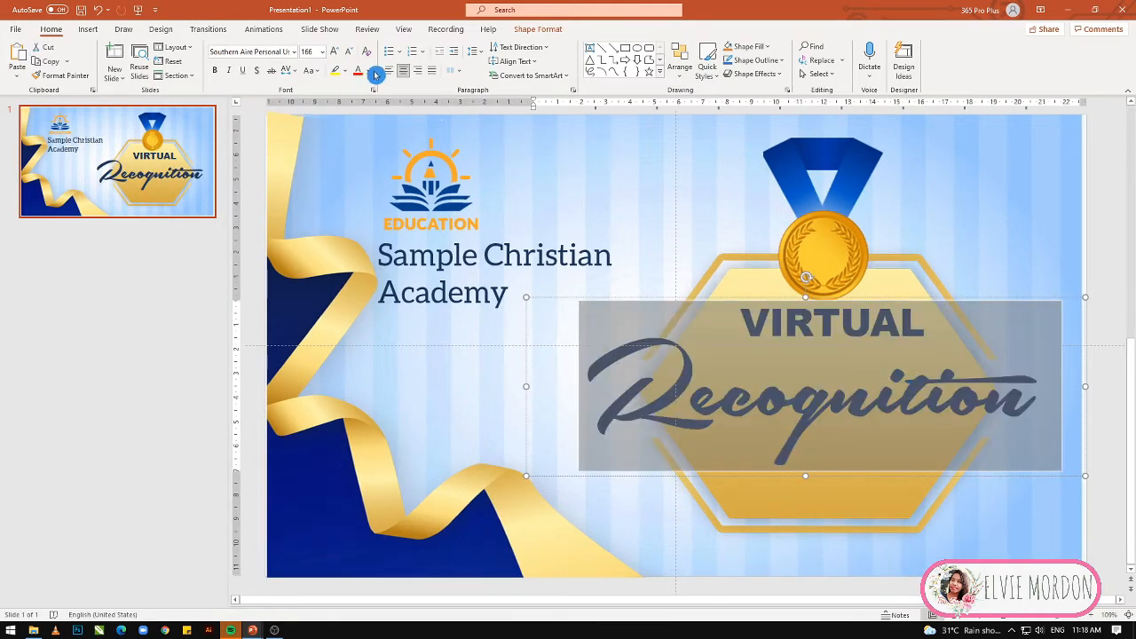
click(372, 74)
click(359, 104)
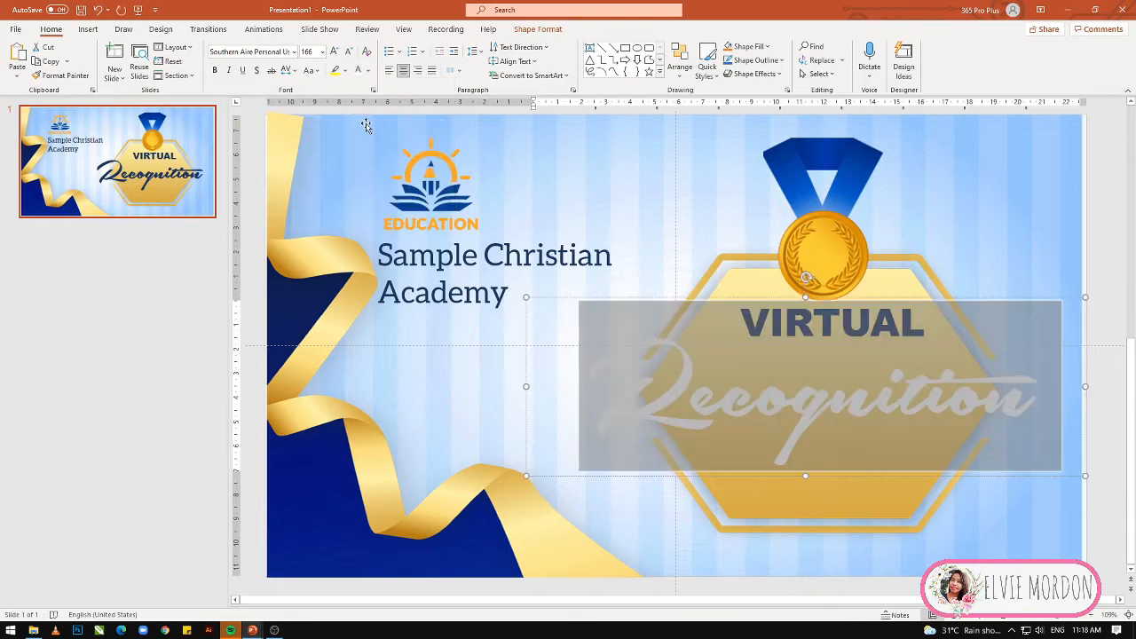
click(725, 391)
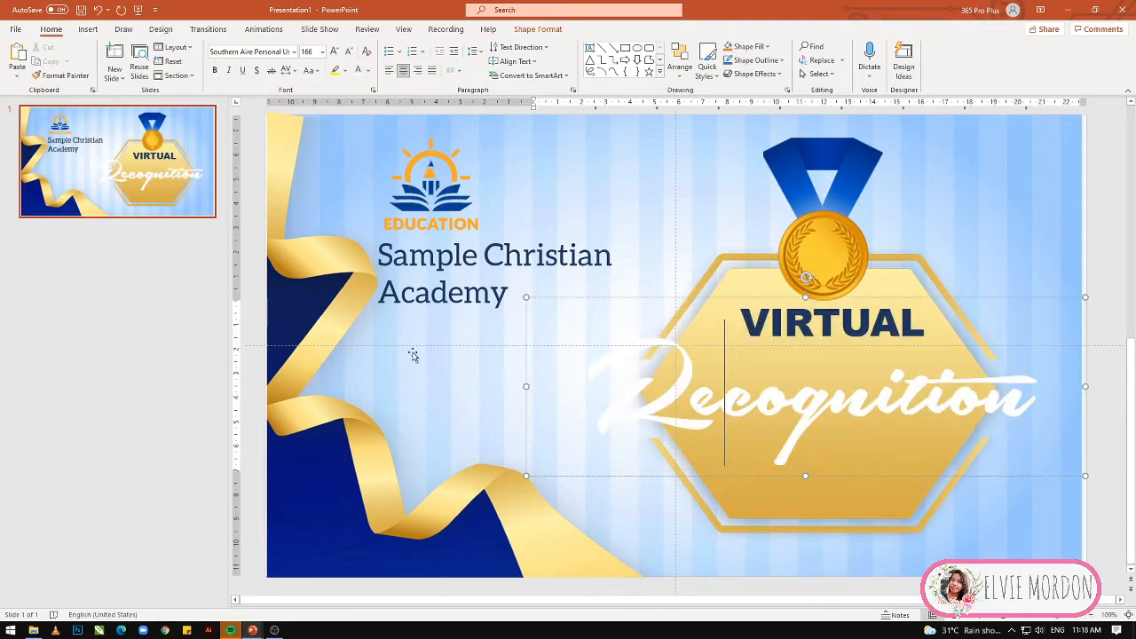
click(260, 365)
Duplicate the white Recognition text and place the copy slightly left of the original.
click(908, 299)
key(ctrl+d)
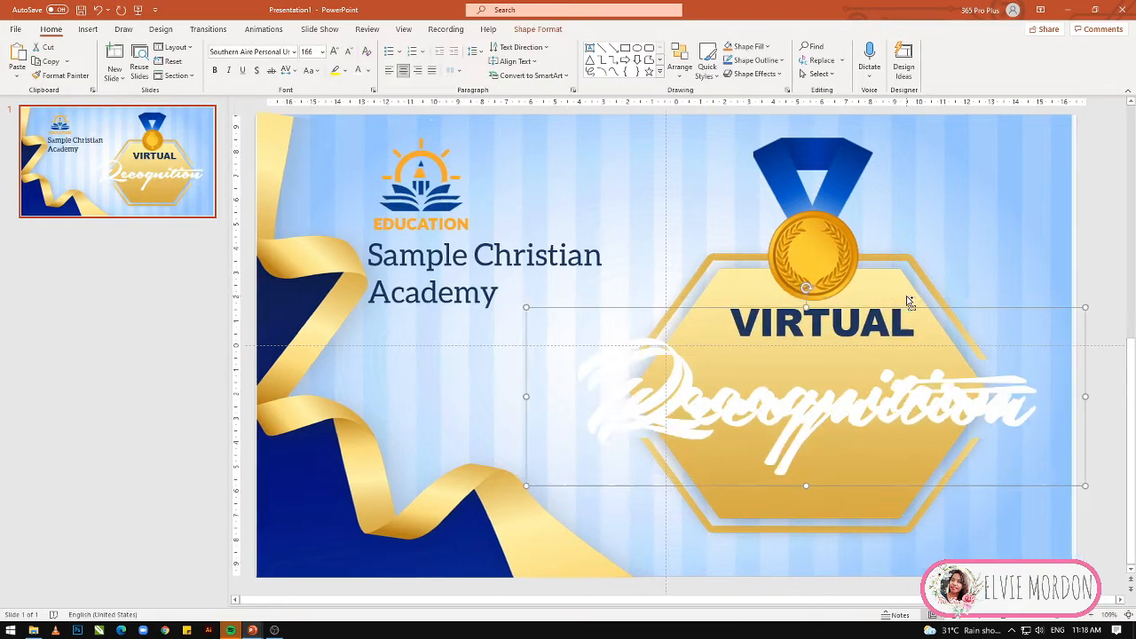
drag(920, 308, 893, 299)
Recolor the copied Recognition text with the dark blue sampled from the slide's lower-left corner graphic.
click(842, 395)
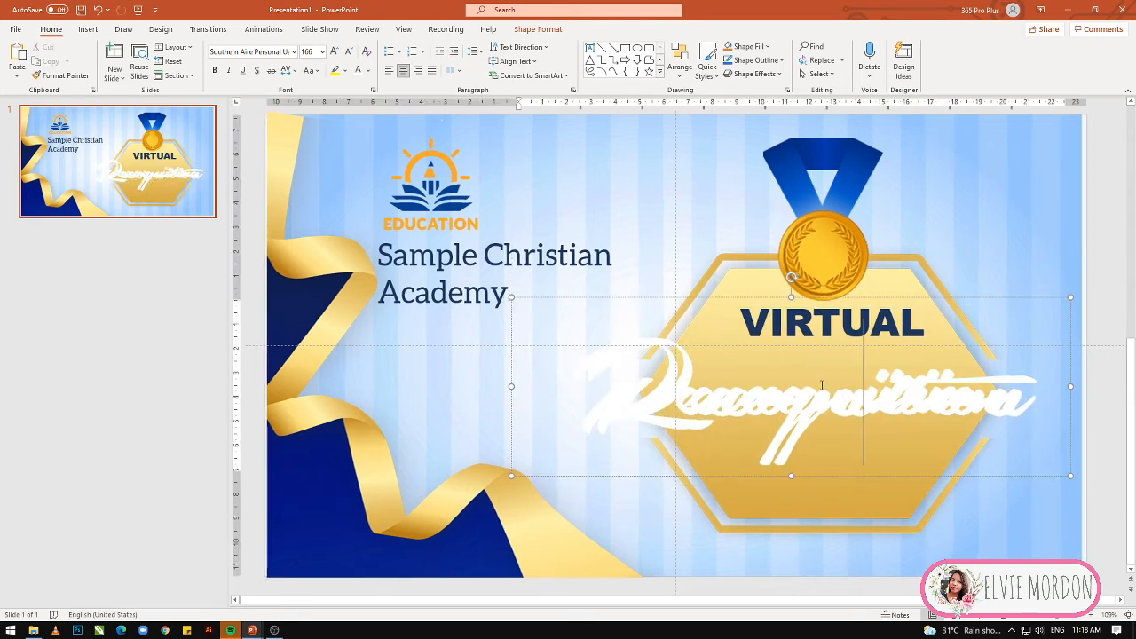
key(ctrl+a)
click(368, 71)
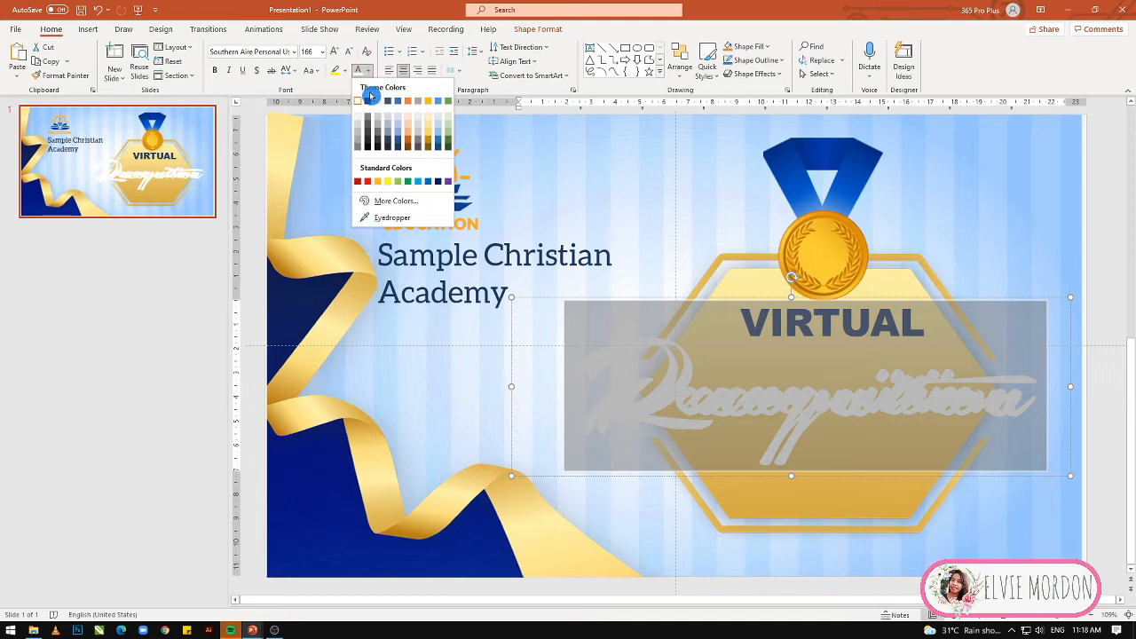
click(397, 221)
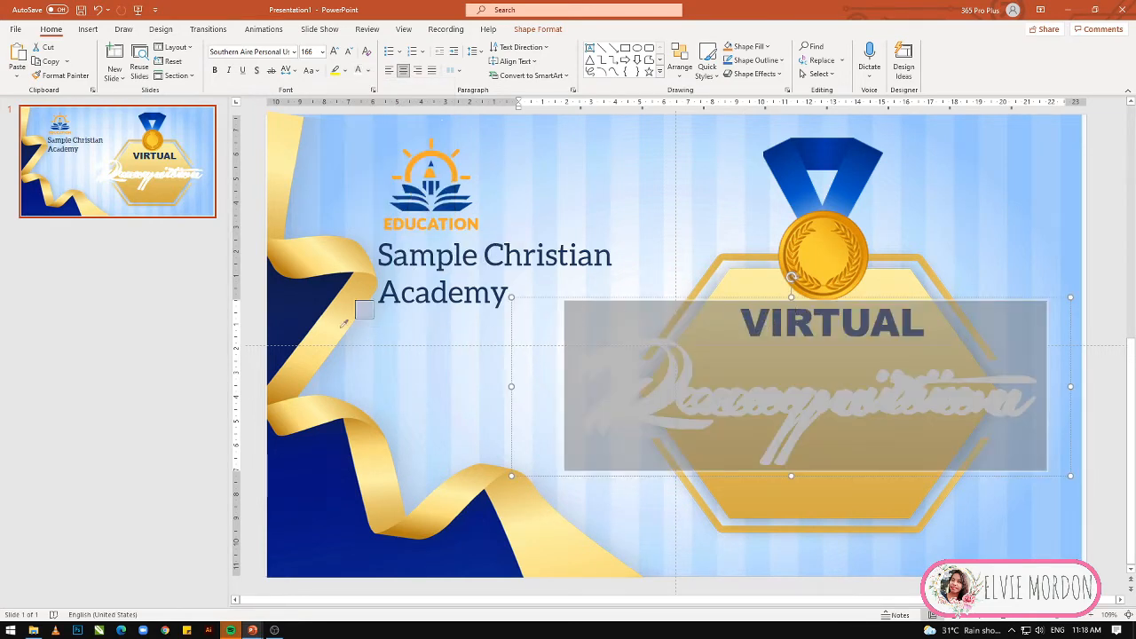
click(303, 323)
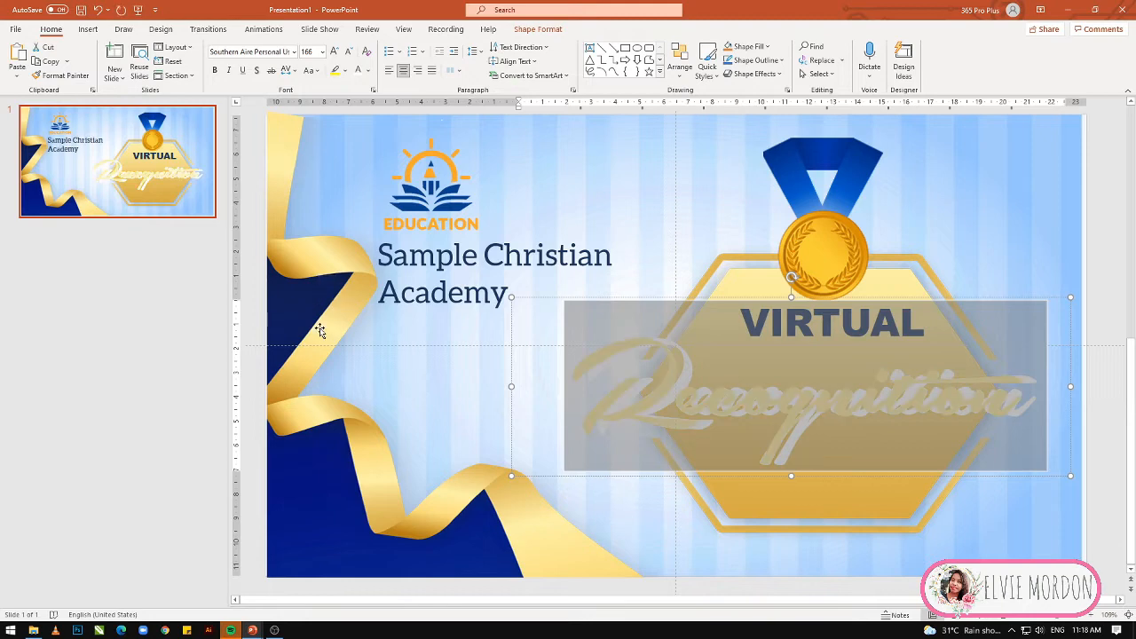
click(367, 70)
click(392, 253)
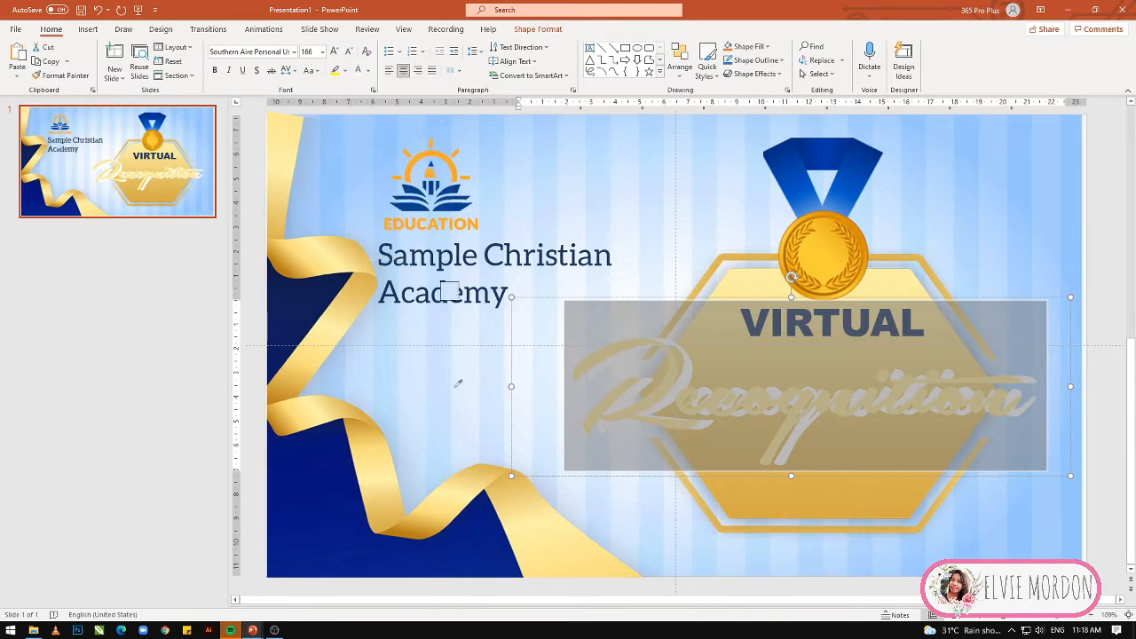
click(485, 531)
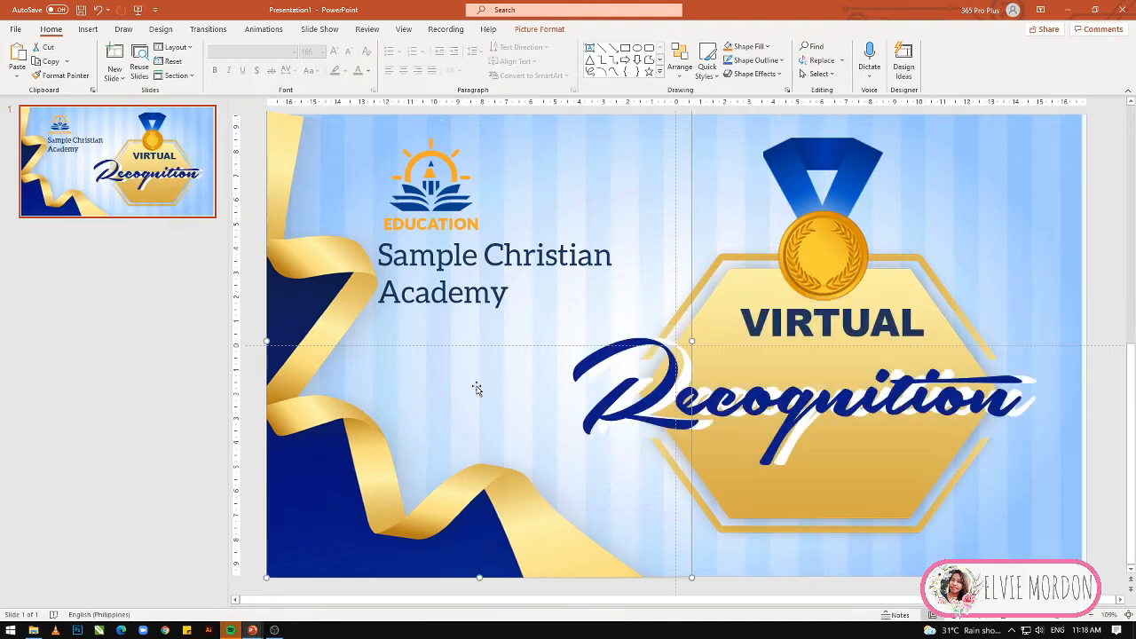
Align the blue Recognition text over the white copy with a slight offset, leaving a thin white edge as a shadow.
key(Left)
click(602, 299)
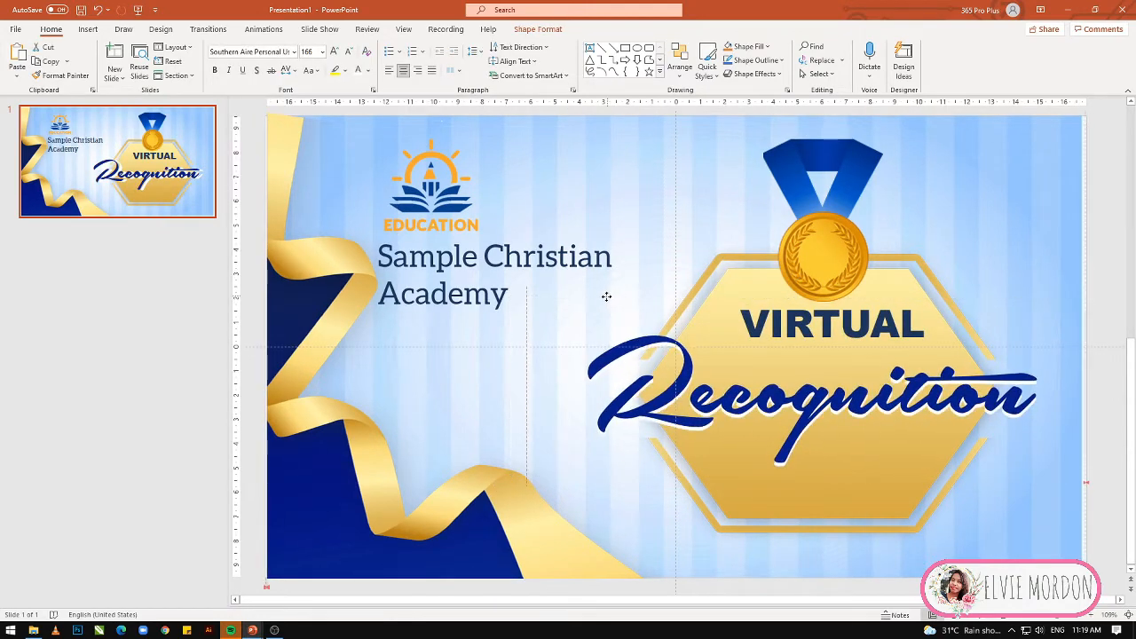
click(604, 299)
key(Down)
key(Down)
key(Down)
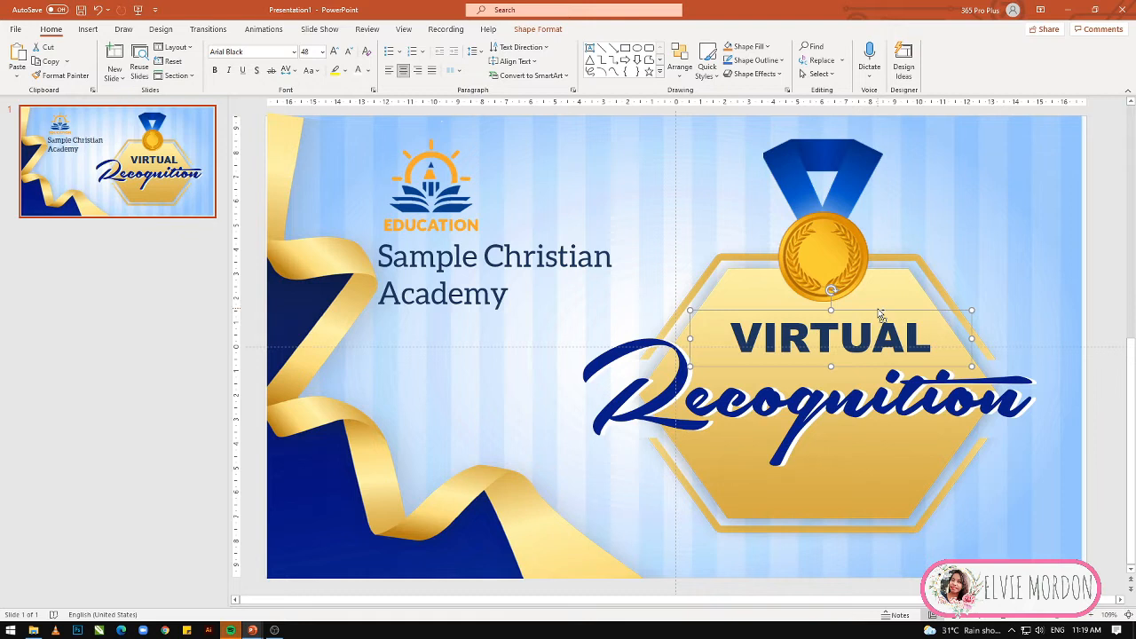
Copy the VIRTUAL text box to below Recognition and change its wording to 2020-2021.
drag(880, 315, 869, 472)
double_click(867, 485)
text(2020-2)
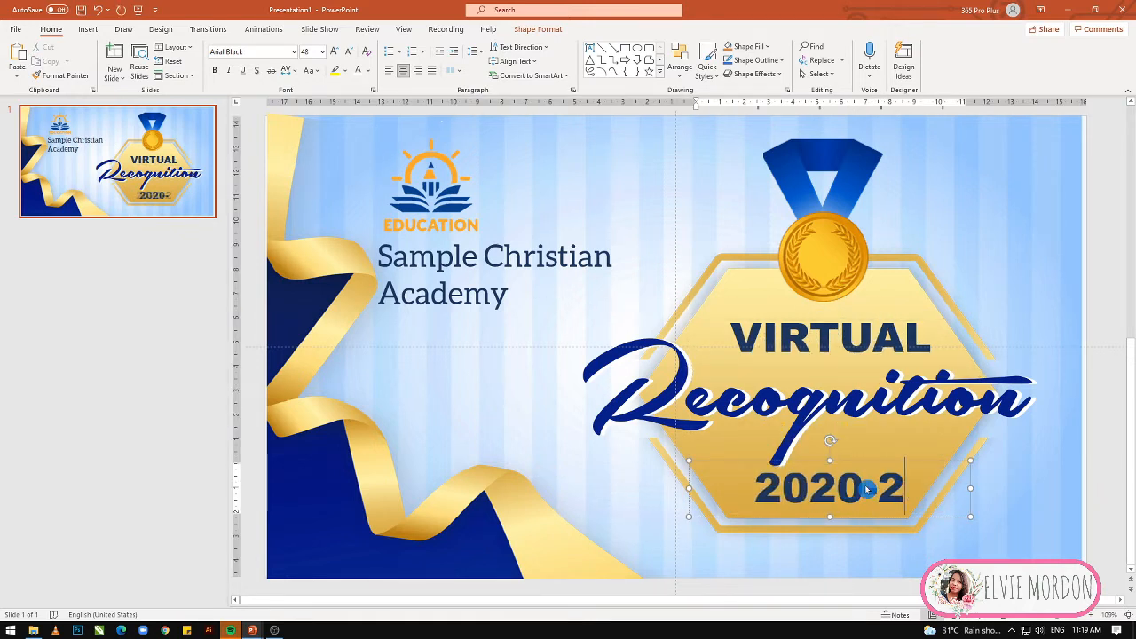
text(021)
Format the 2020-2021 text at 36 pt in white with a text shadow.
key(ctrl+a)
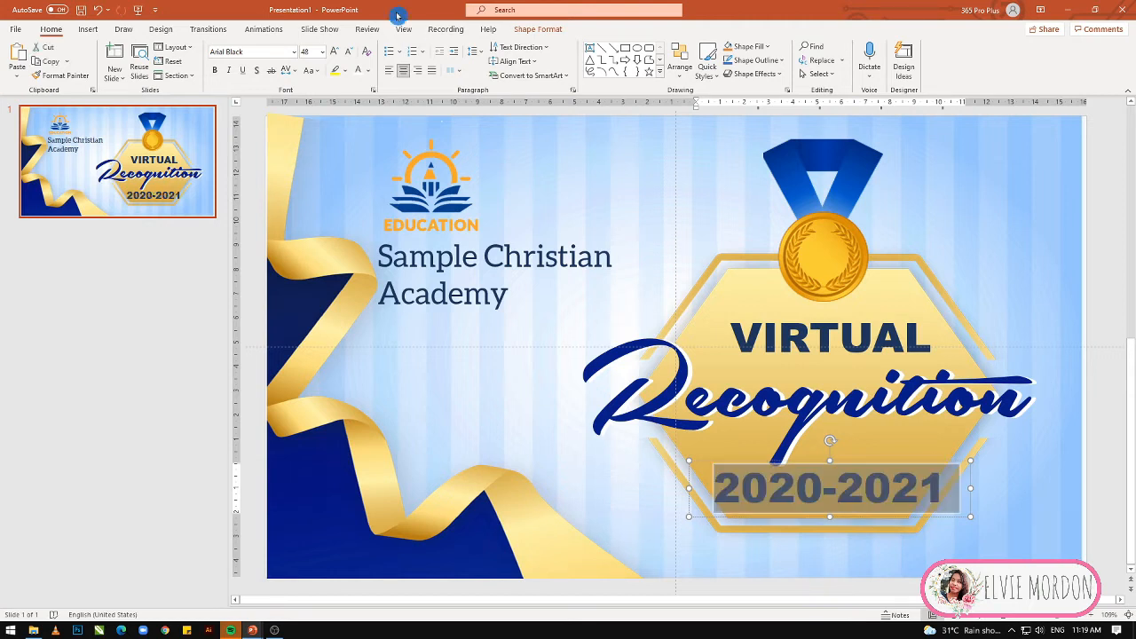
click(351, 53)
click(351, 53)
click(351, 53)
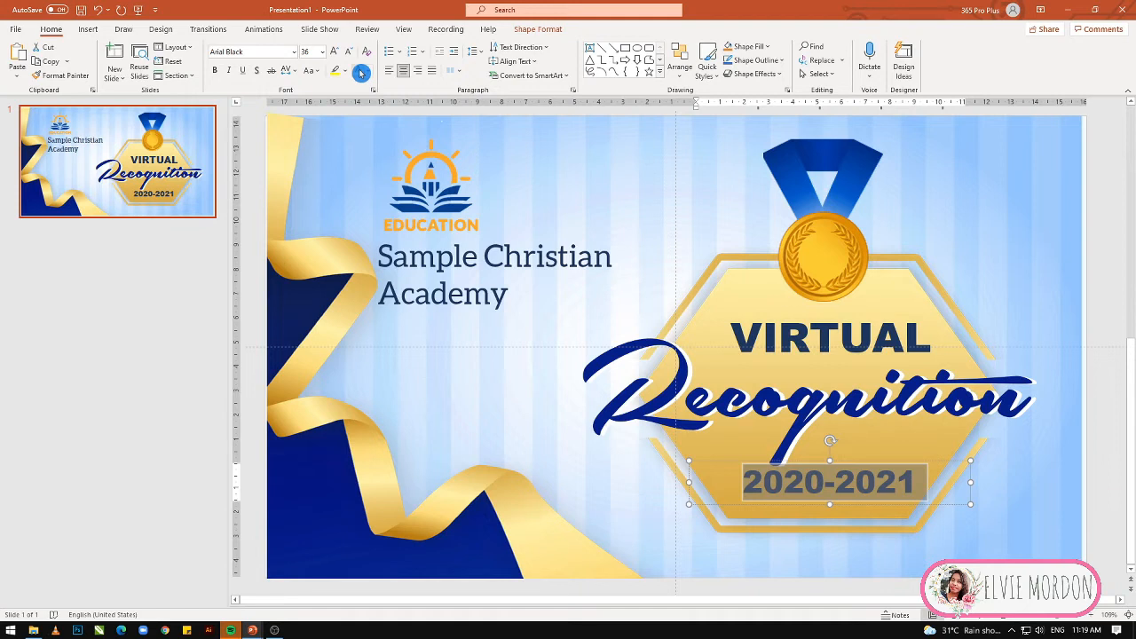
click(360, 72)
click(255, 73)
click(1117, 468)
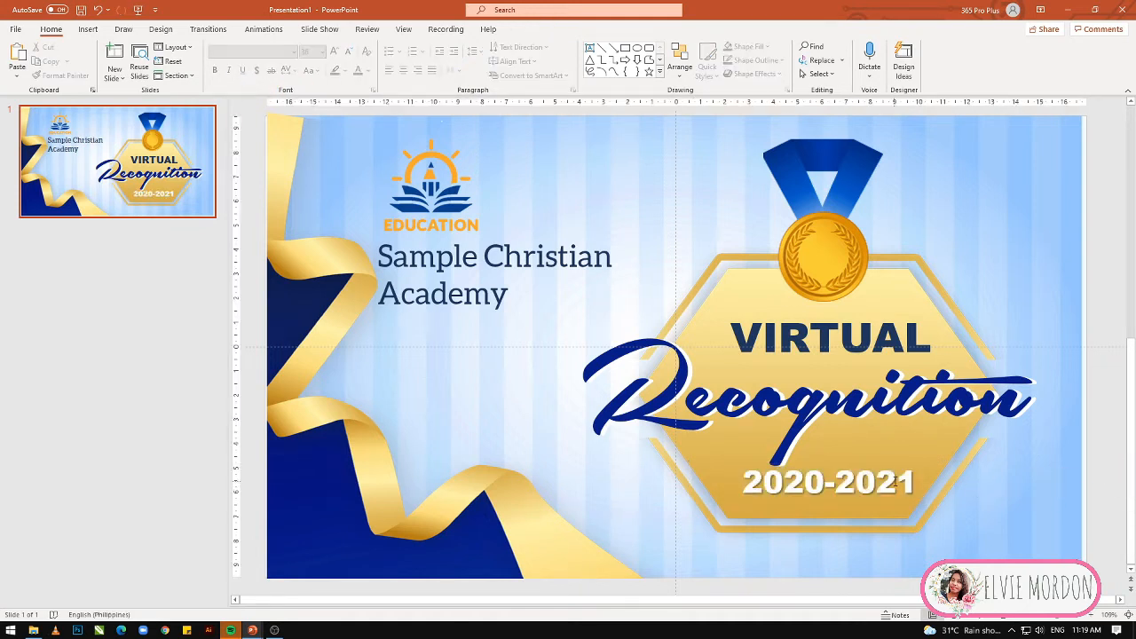
Move the 2020-2021 text slightly down and left to center it in the lower part of the hexagon.
click(897, 481)
drag(909, 461, 898, 468)
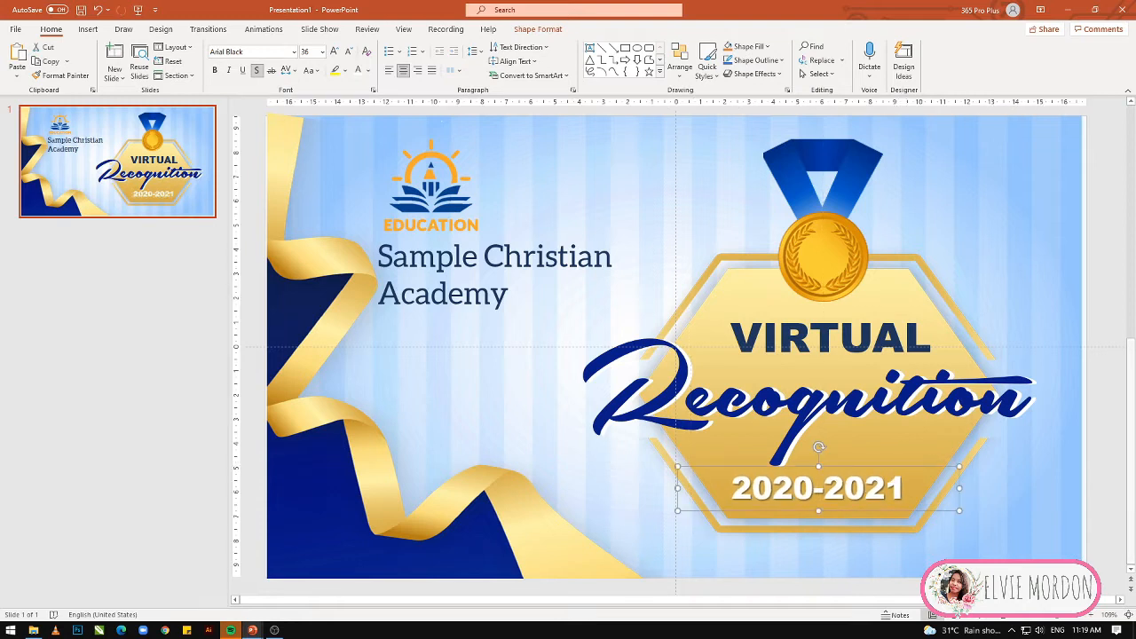
click(1097, 463)
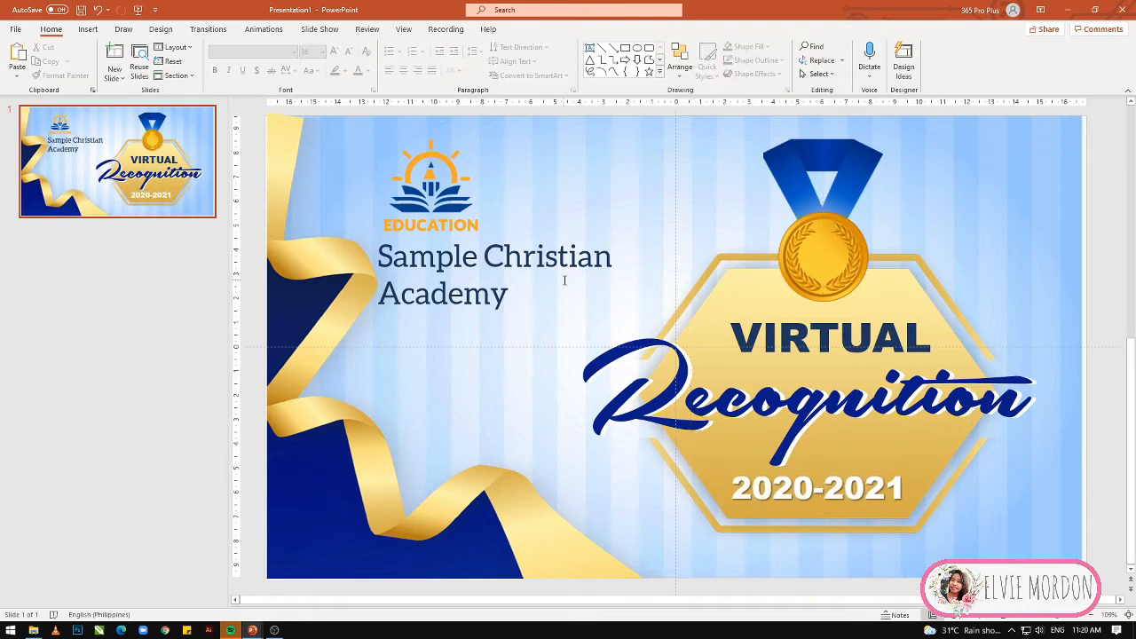
Add a second slide after the title slide and delete its title and content placeholders.
click(168, 237)
key(Return)
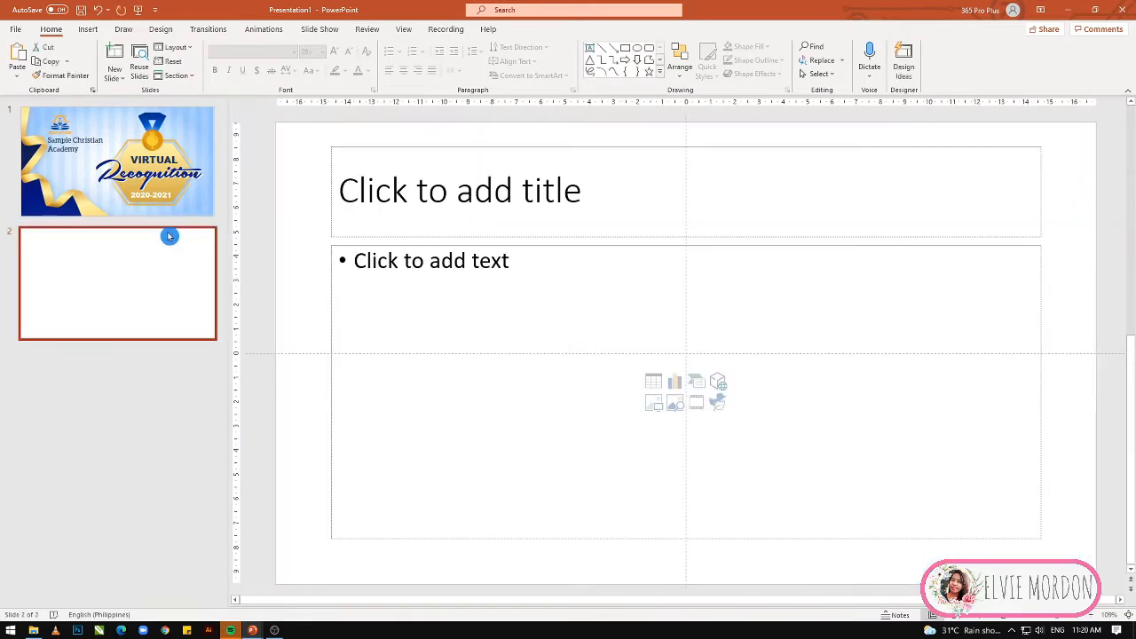
drag(308, 134, 1079, 556)
key(Delete)
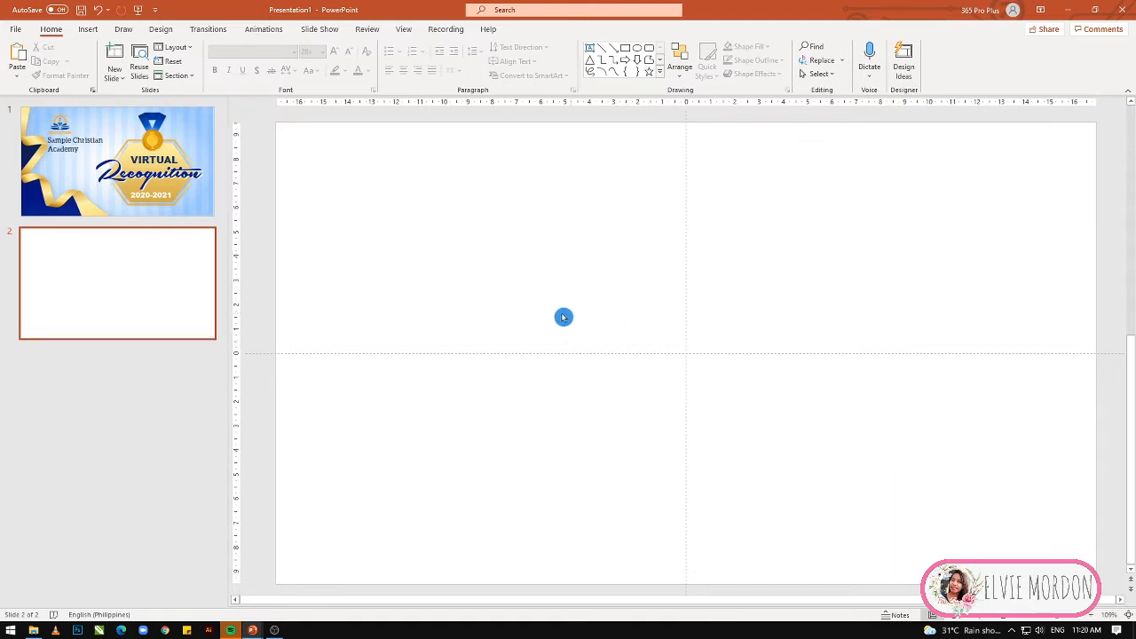
Copy the striped blue background and the gold ribbon graphic from slide 1 onto slide 2.
click(203, 140)
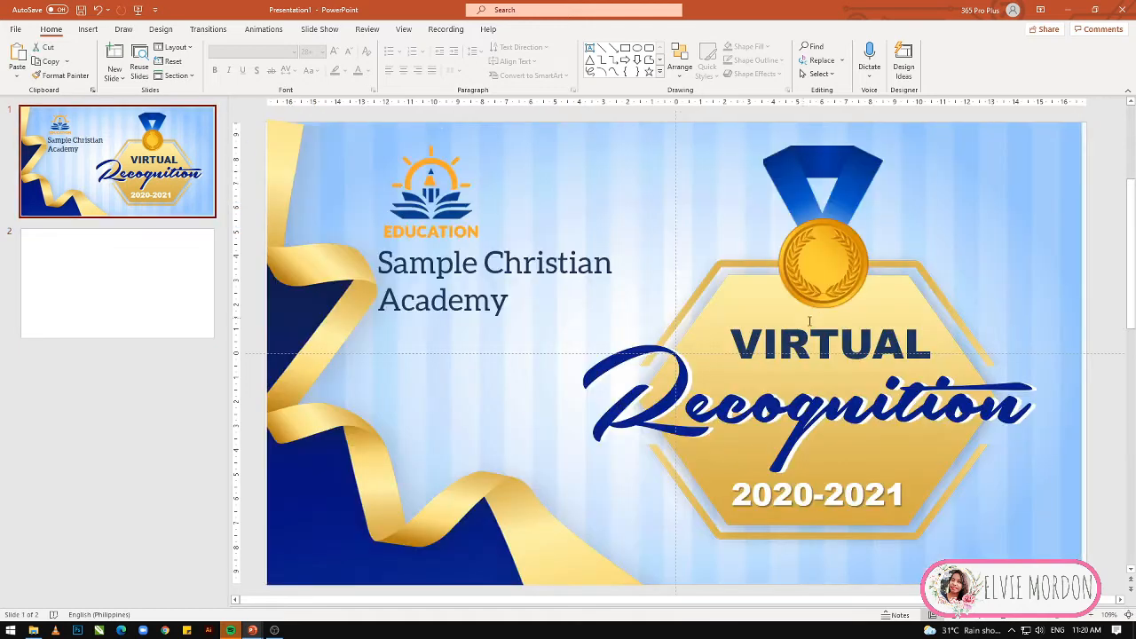
click(1065, 163)
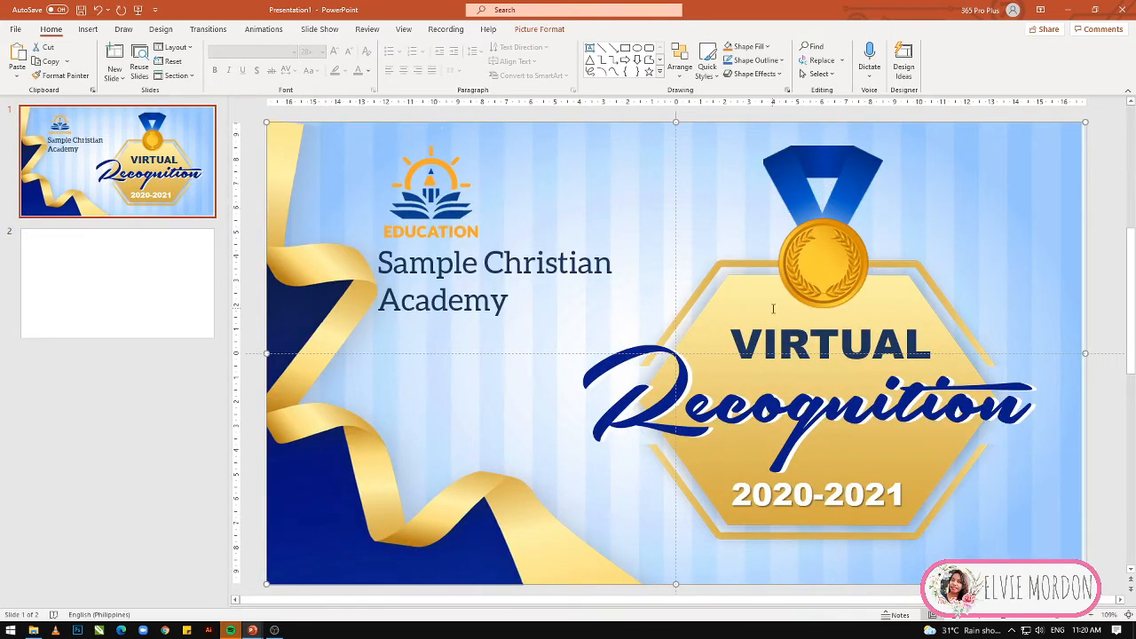
shift+click(333, 478)
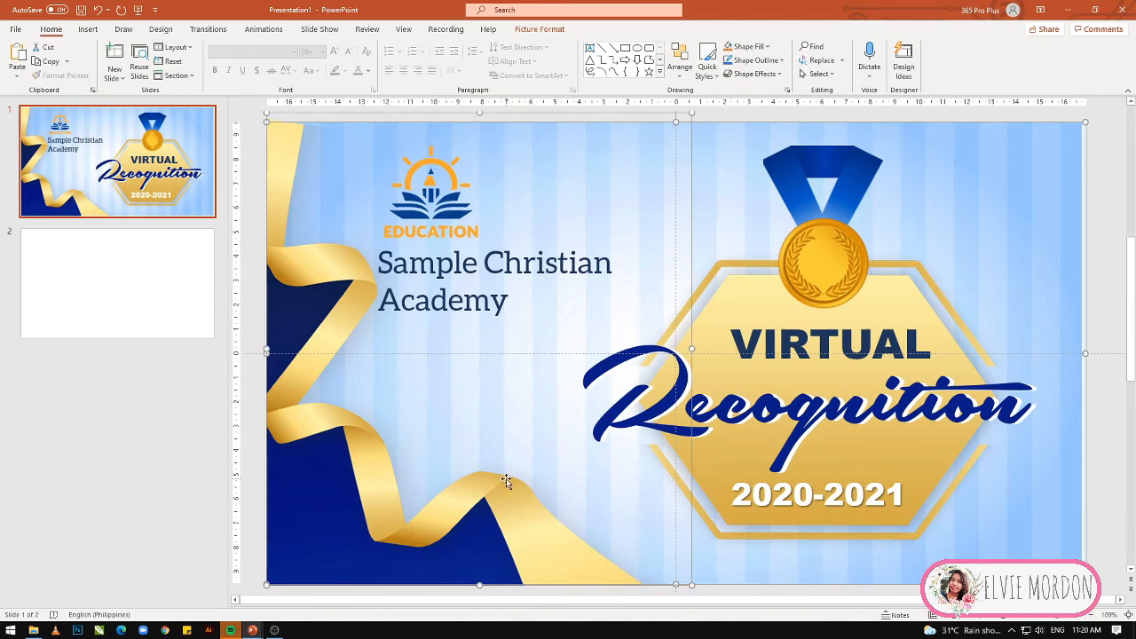
click(147, 277)
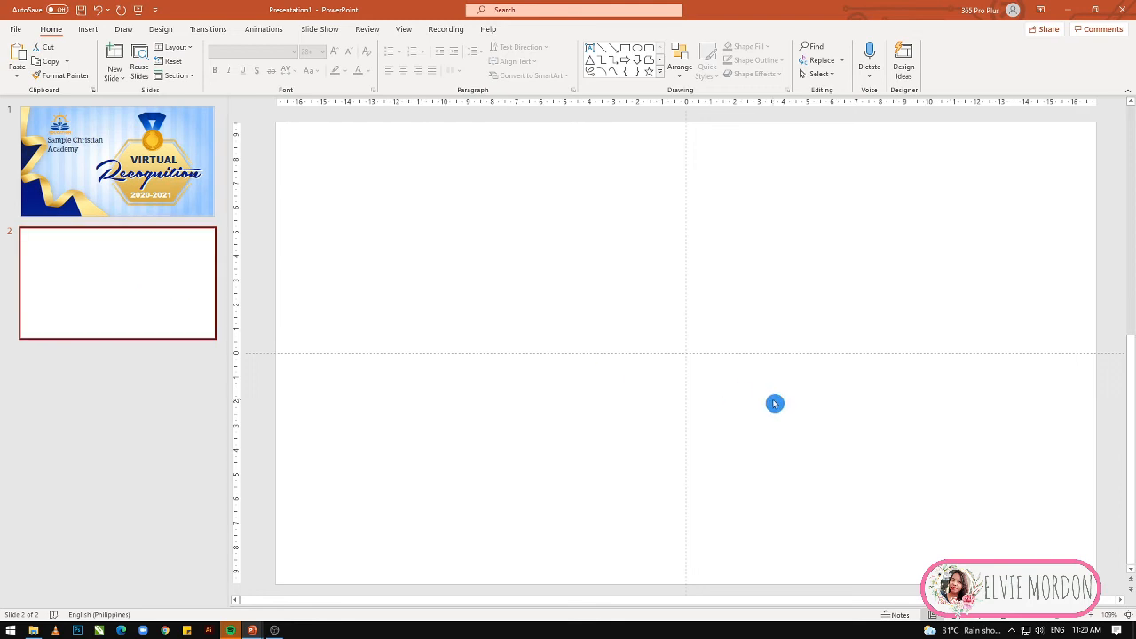
key(ctrl+v)
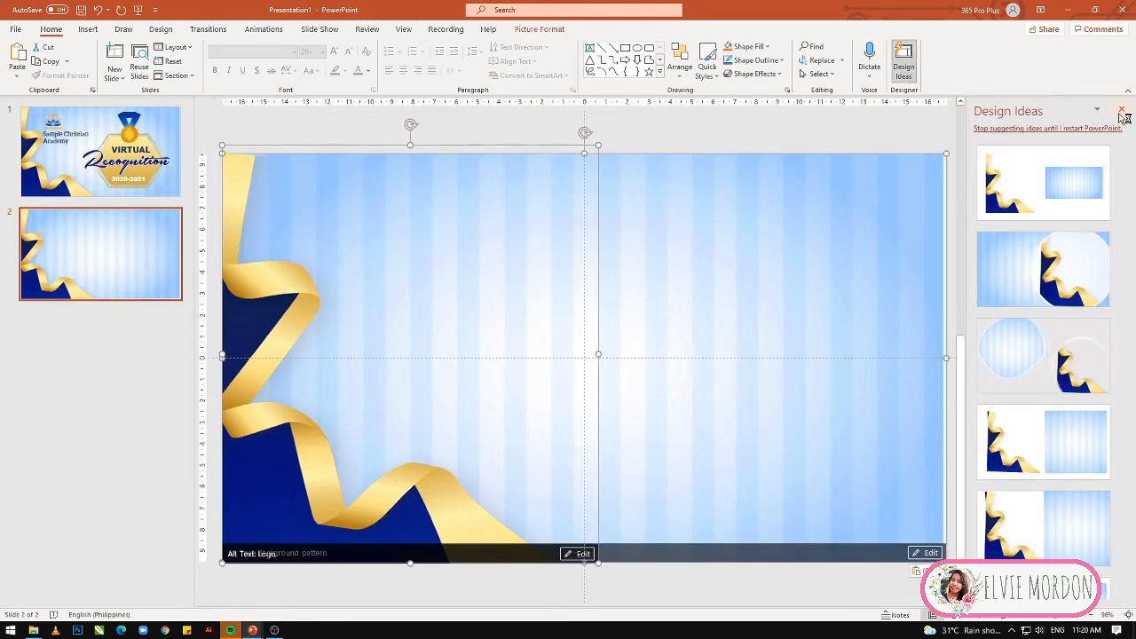
Copy the school logo and the Sample Christian Academy text from slide 1 onto slide 2.
click(1122, 111)
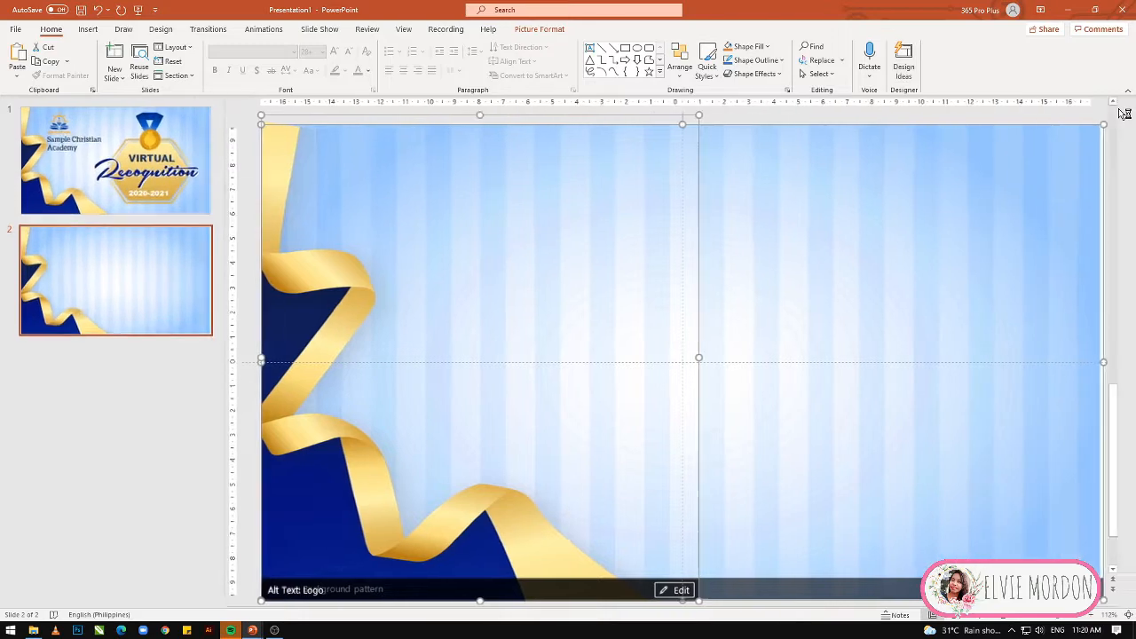
click(164, 448)
click(74, 149)
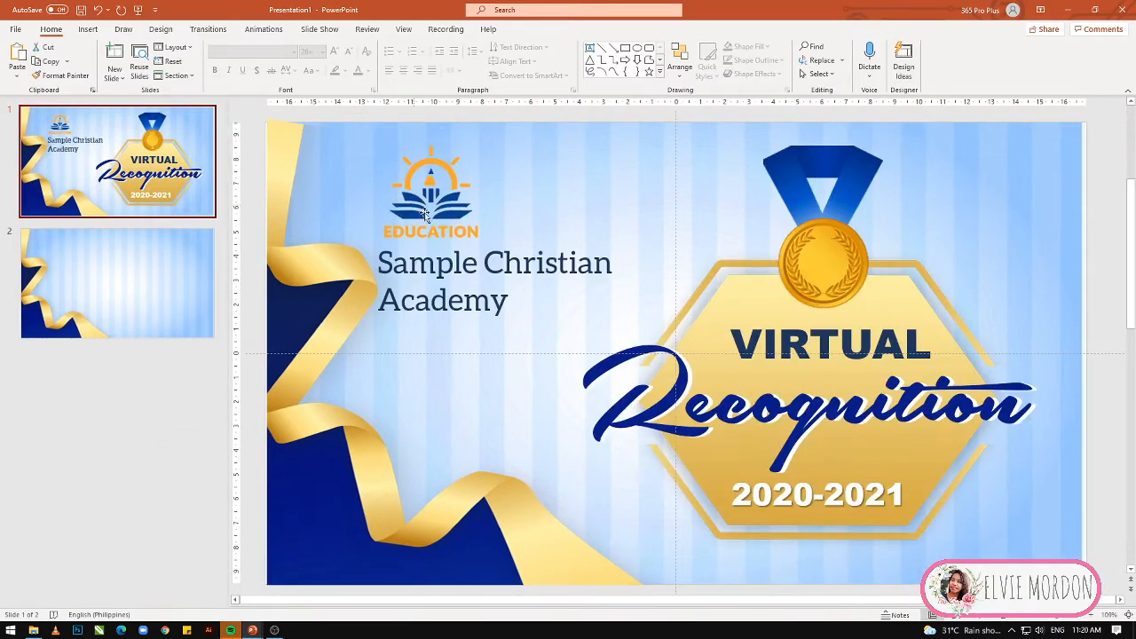
click(498, 266)
shift+click(446, 183)
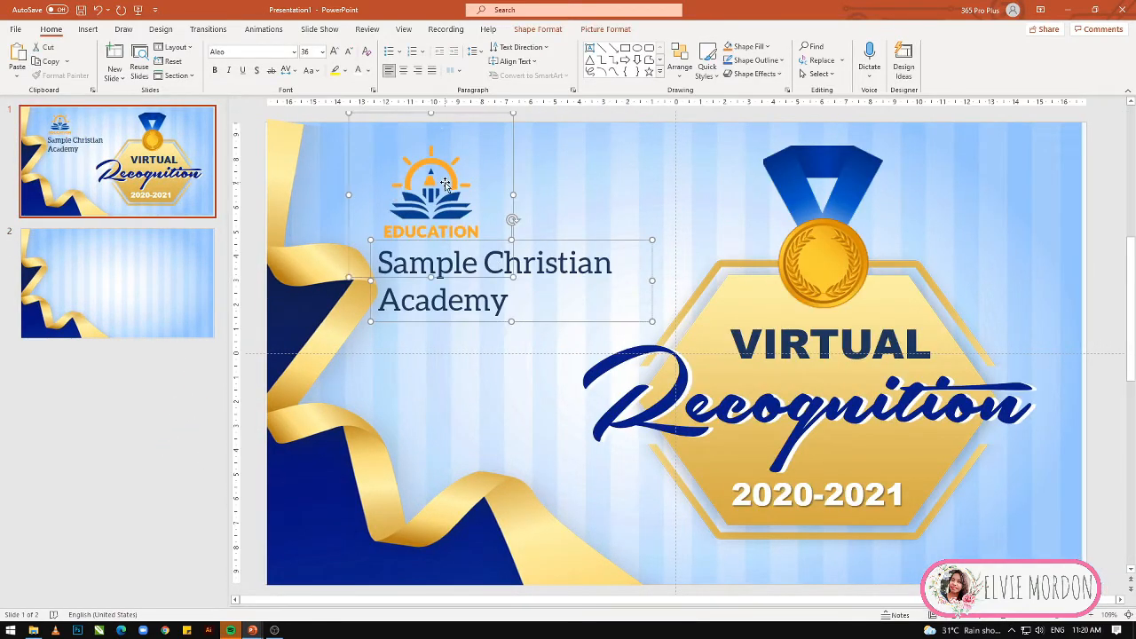
click(78, 299)
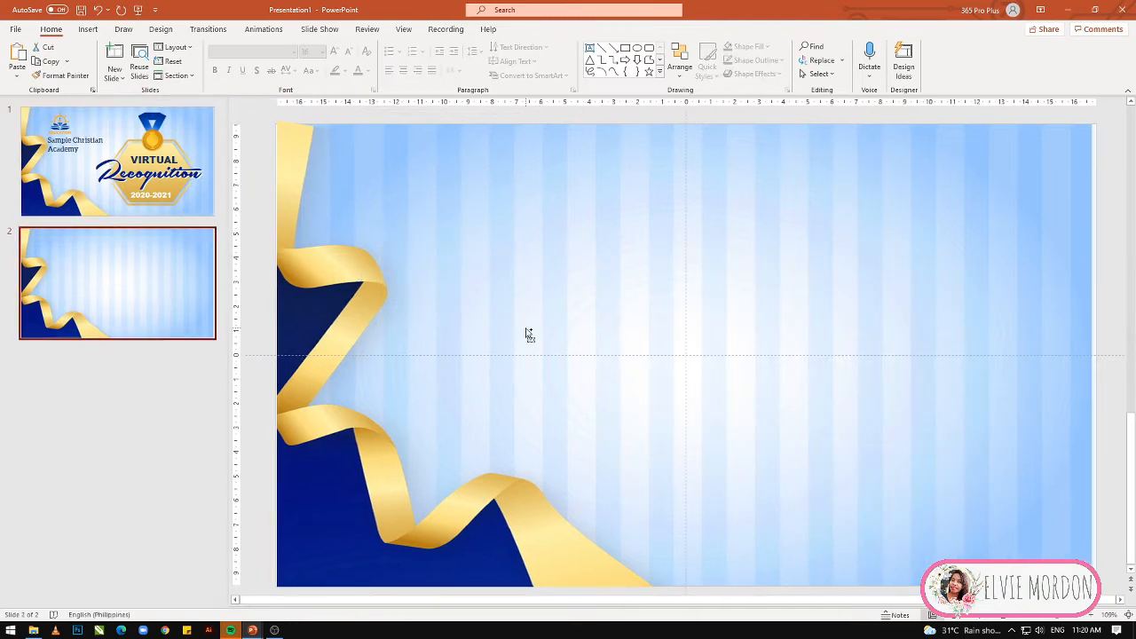
key(ctrl+v)
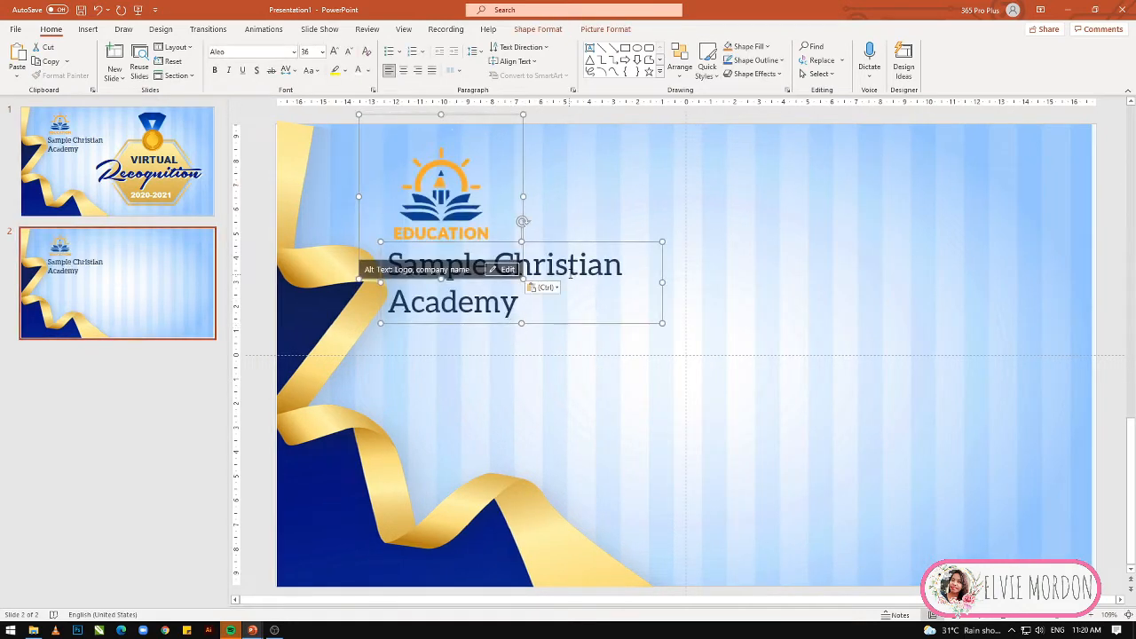
Set the Sample Christian Academy text on slide 2 to 18 pt.
click(537, 273)
key(ctrl+a)
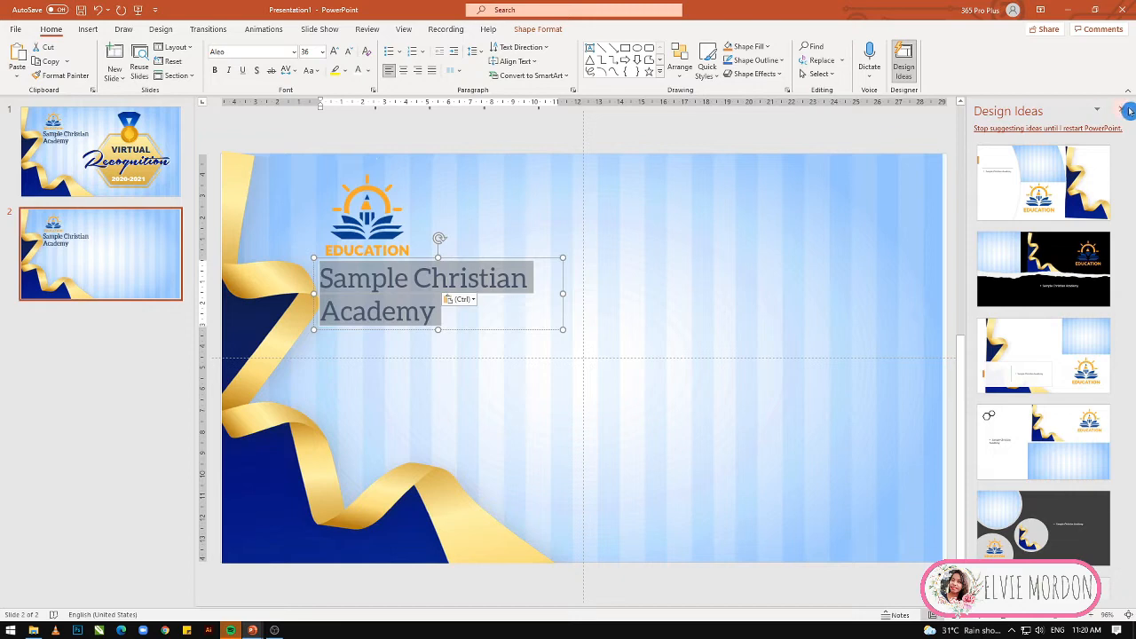
click(1129, 110)
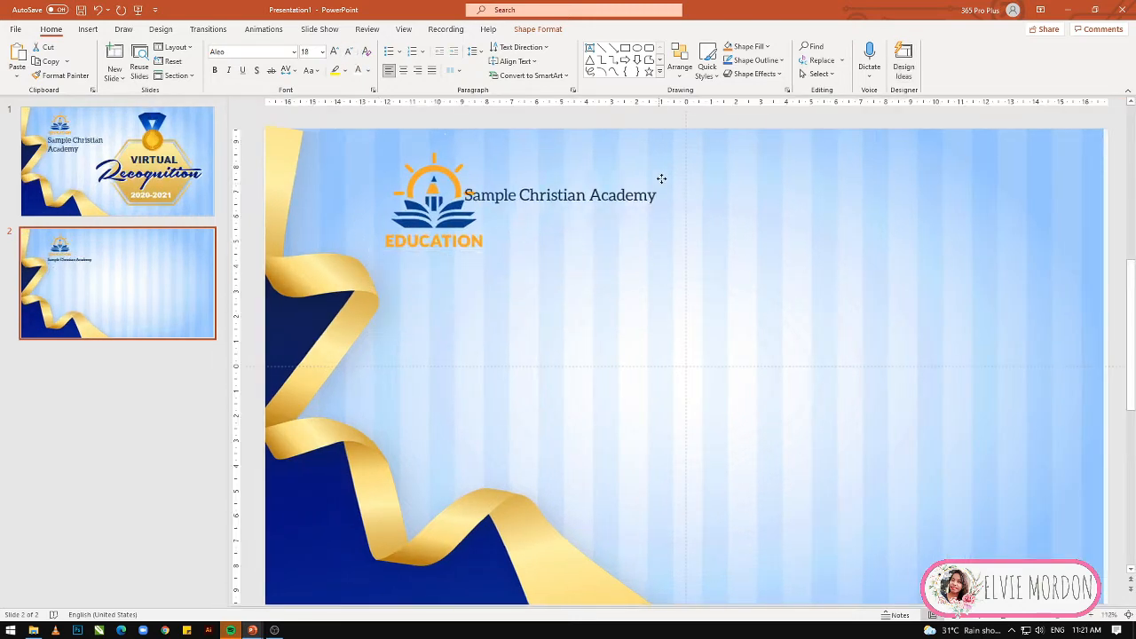
Shrink the logo into the slide's upper-left corner and place the school name beside it on two lines.
click(517, 289)
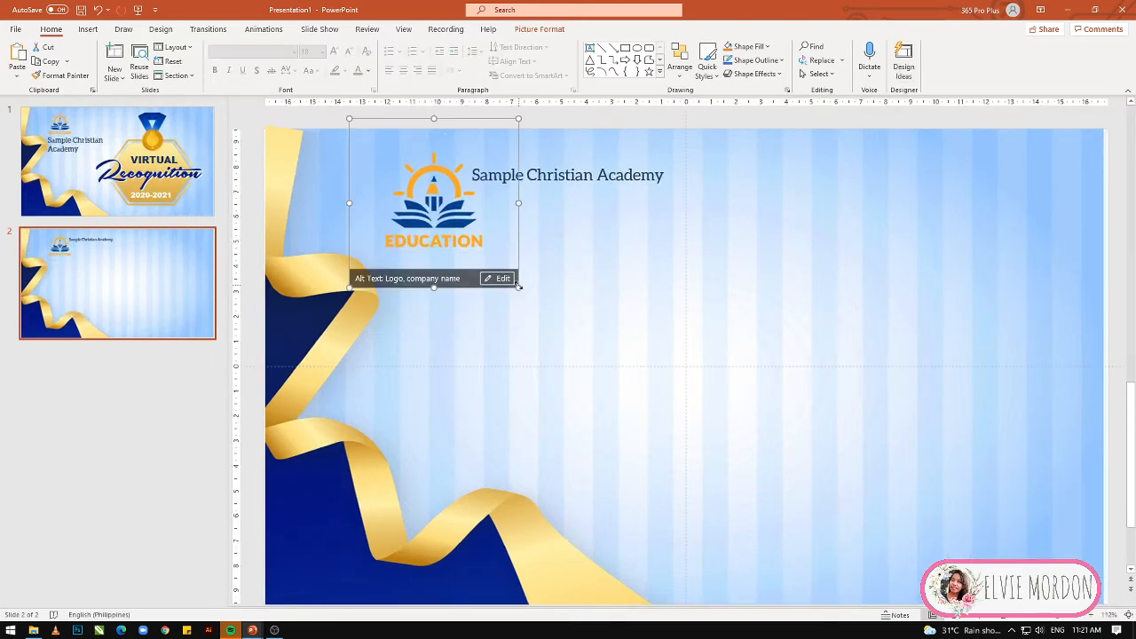
drag(518, 288, 460, 231)
drag(407, 183, 349, 191)
click(611, 174)
drag(639, 161, 553, 171)
drag(350, 194, 337, 187)
click(502, 185)
drag(672, 184, 539, 184)
drag(457, 170, 455, 157)
click(134, 399)
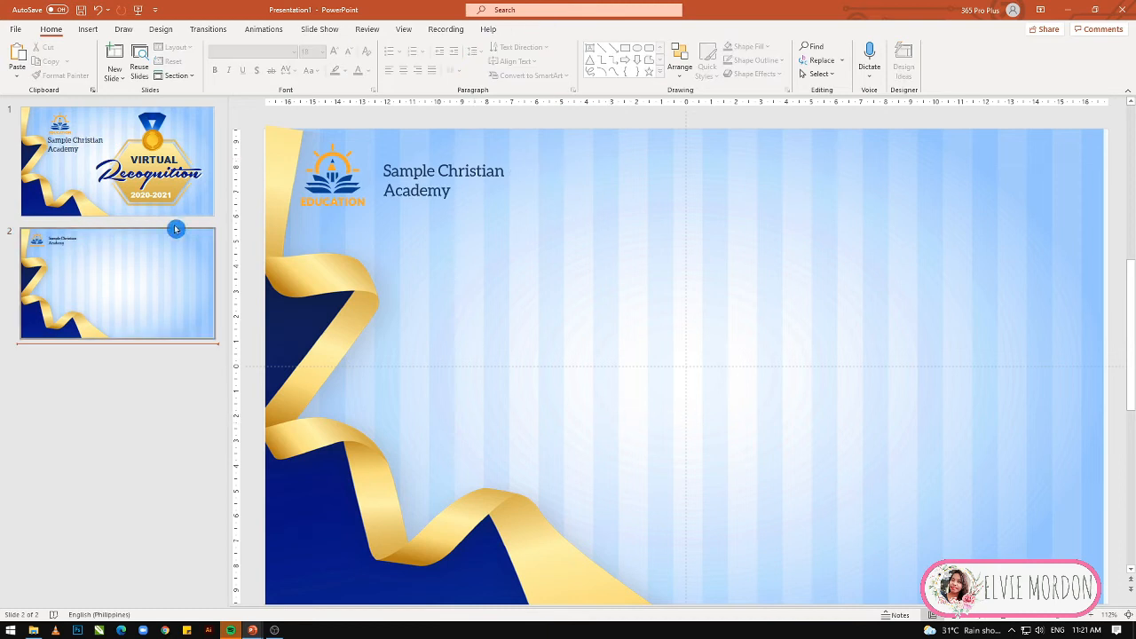
Draw a rounded rectangle about 12.63 cm wide and 2.94 cm high in the lower part of slide 2.
click(89, 29)
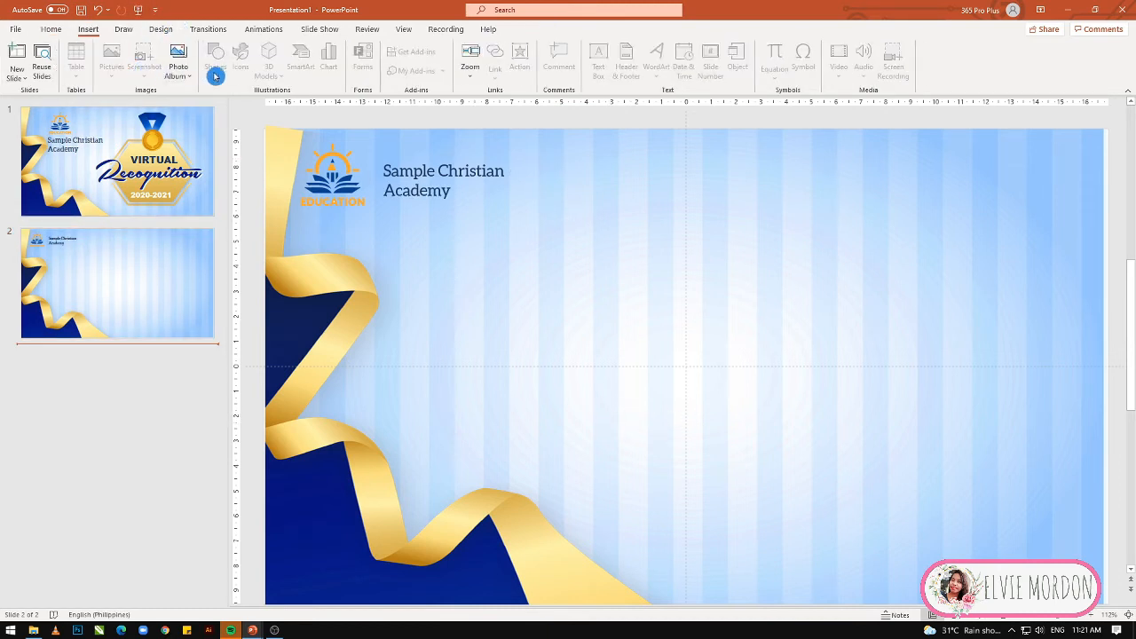
click(794, 440)
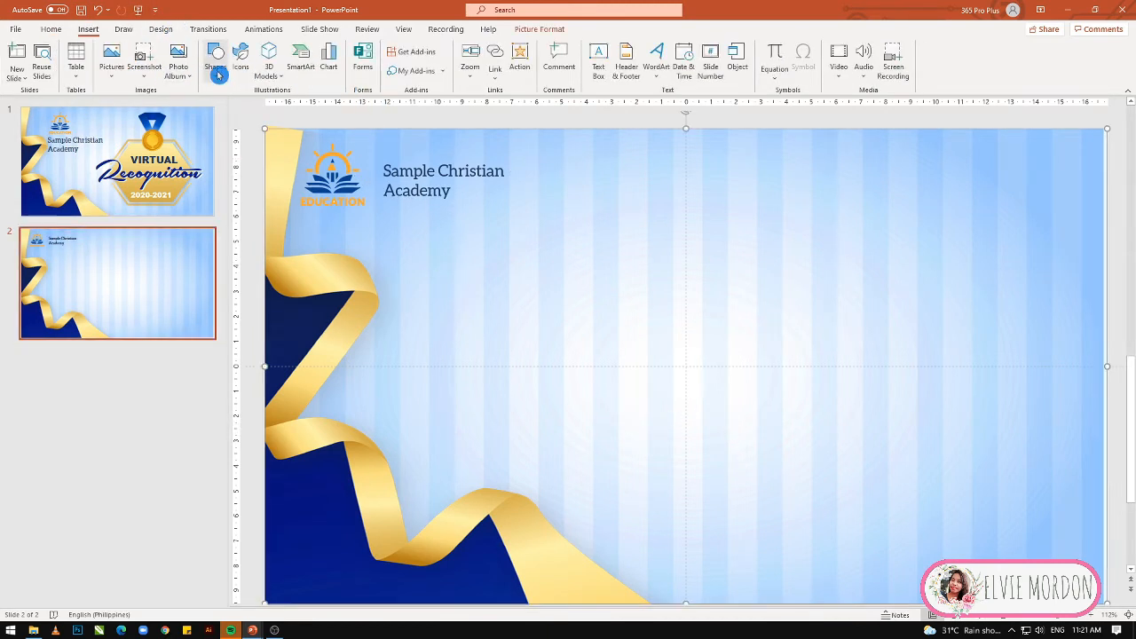
click(219, 73)
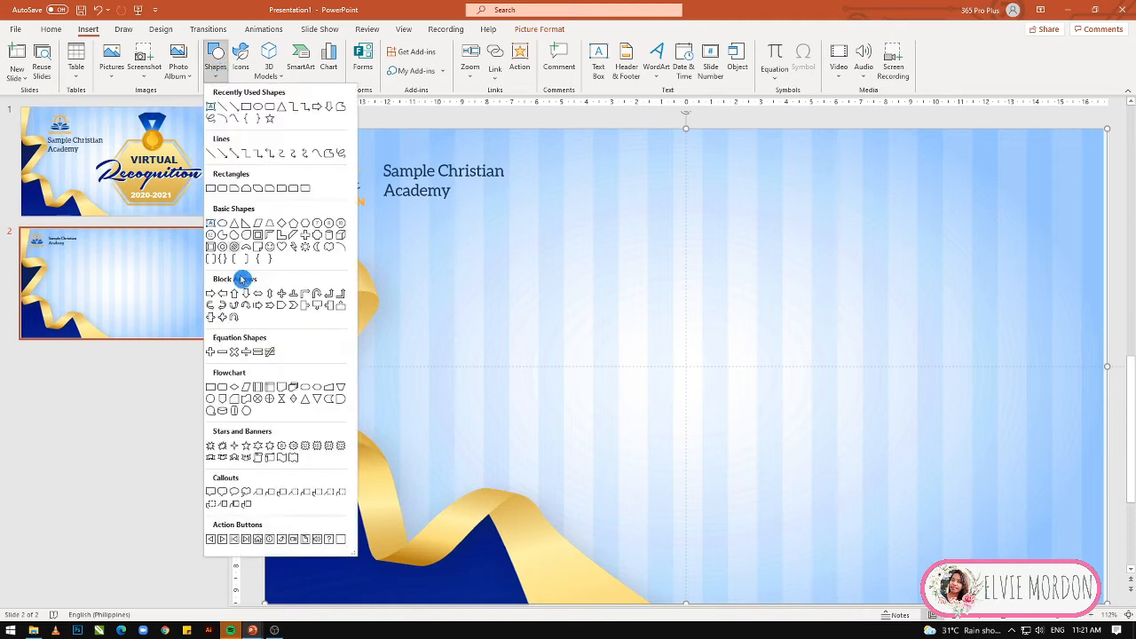
click(218, 190)
mouse_move(689, 532)
mouse_down()
mouse_move(1032, 557)
mouse_move(1000, 536)
mouse_move(964, 549)
mouse_move(900, 525)
mouse_up()
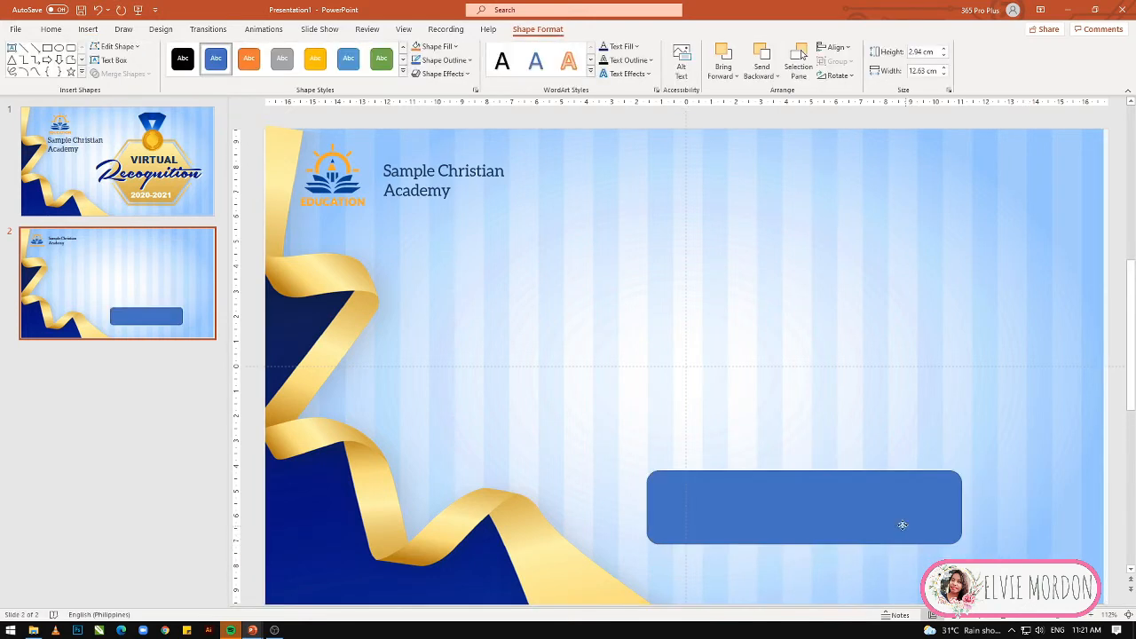
Fill the rounded rectangle with the dark blue sampled from the blue area of the ribbon graphic.
click(453, 46)
click(450, 245)
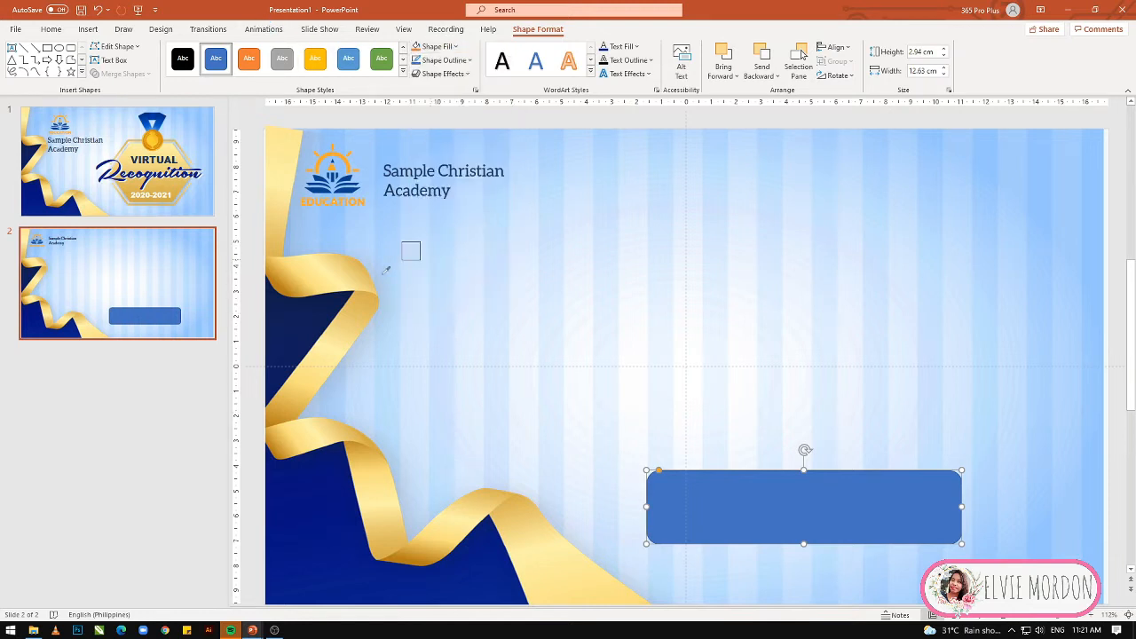
click(324, 298)
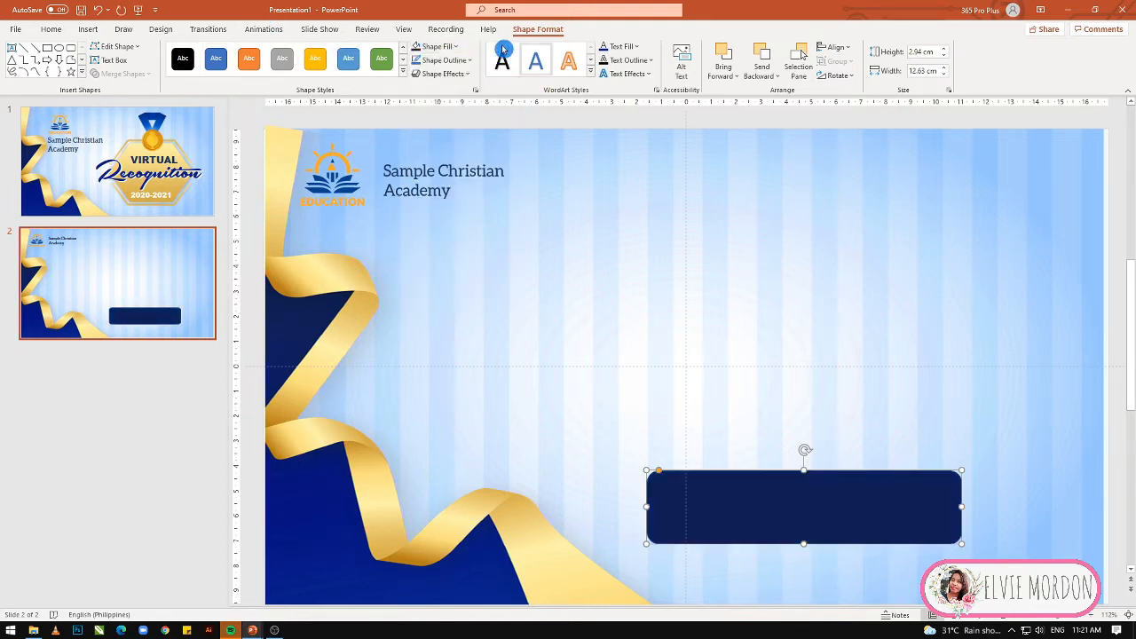
click(449, 47)
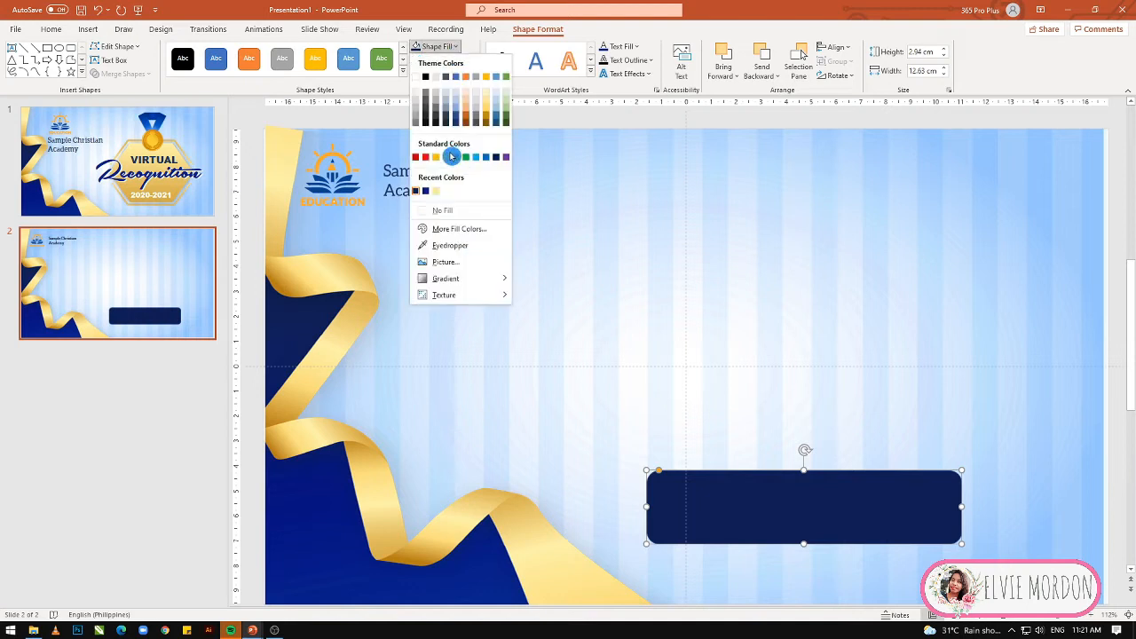
click(469, 245)
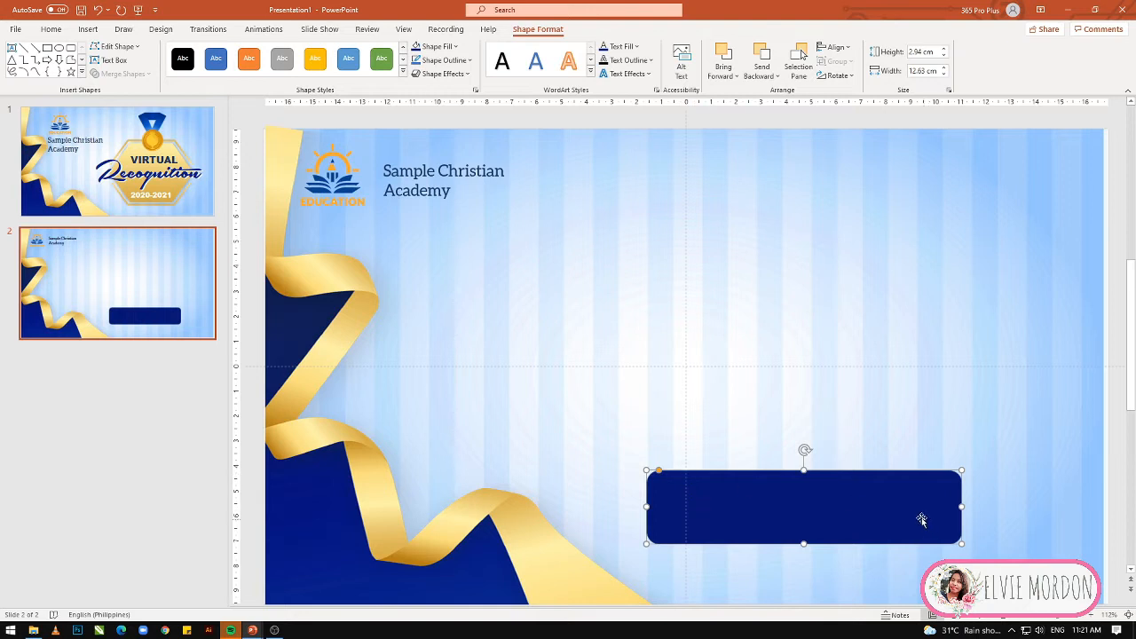
Give the blue bar a thick gold outline sampled from the ribbon and shift the bar slightly down and right.
click(449, 60)
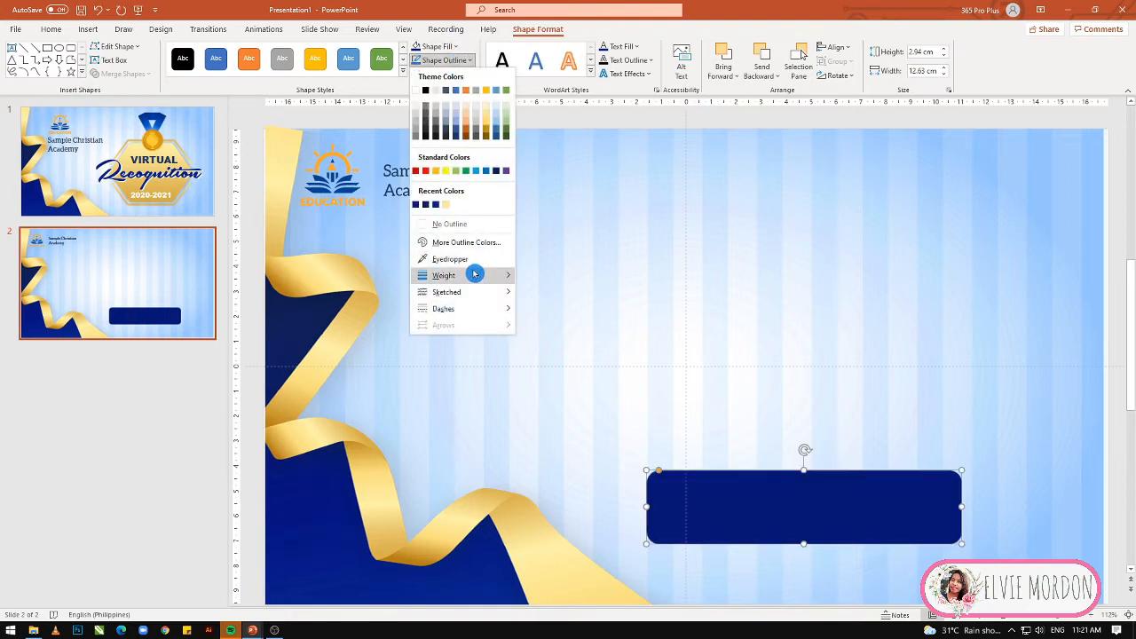
mouse_move(474, 275)
click(584, 383)
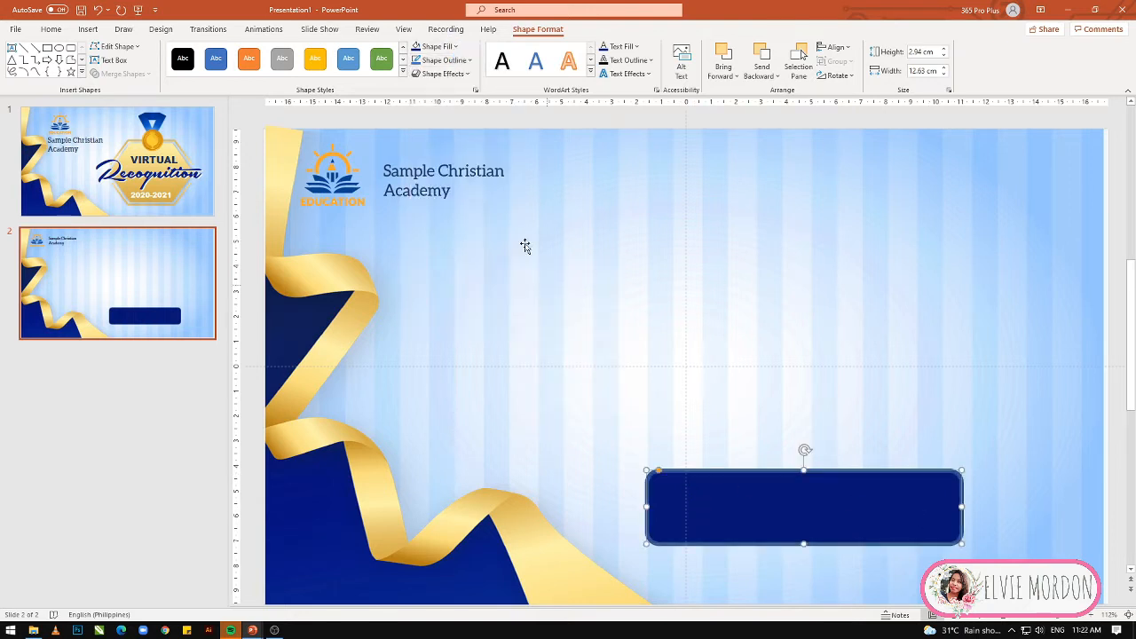
click(467, 60)
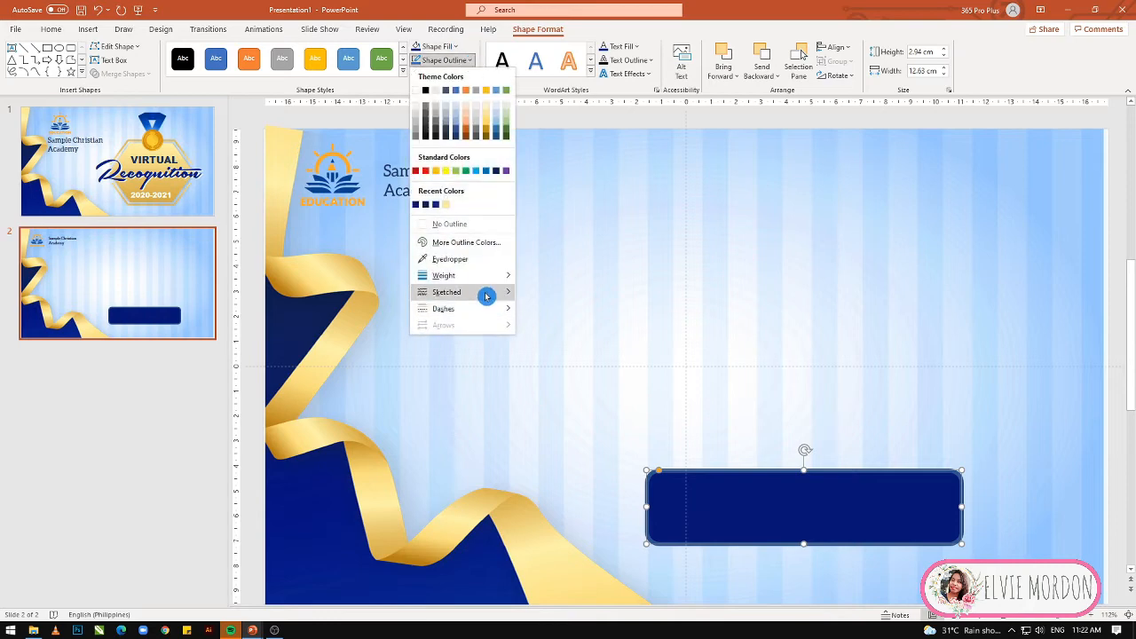
click(484, 260)
click(366, 314)
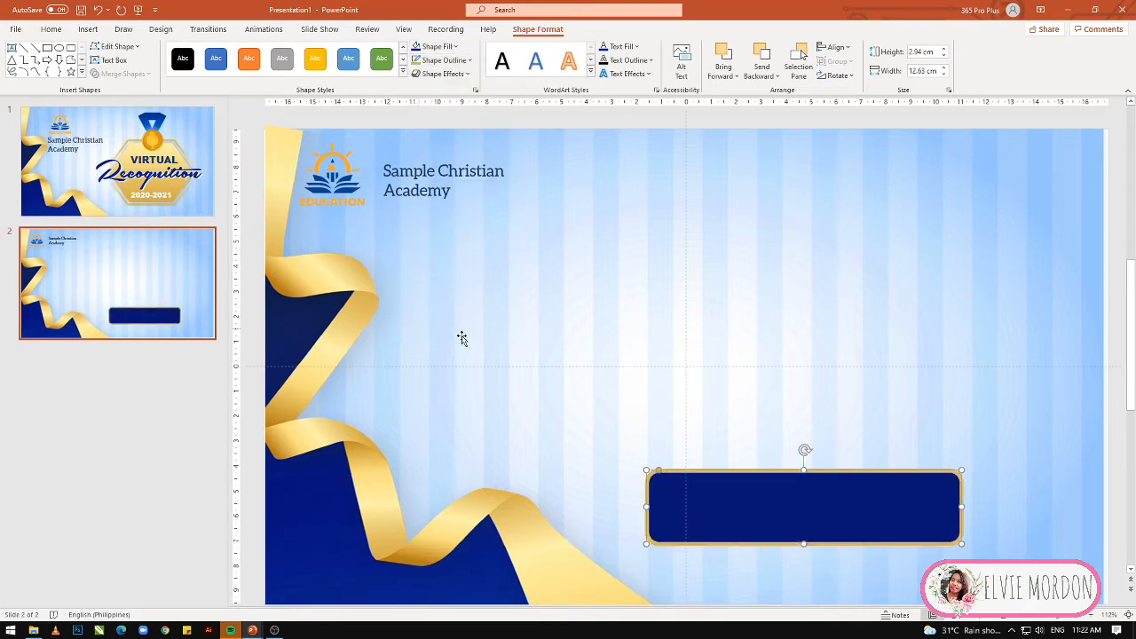
click(1023, 487)
drag(870, 506, 876, 521)
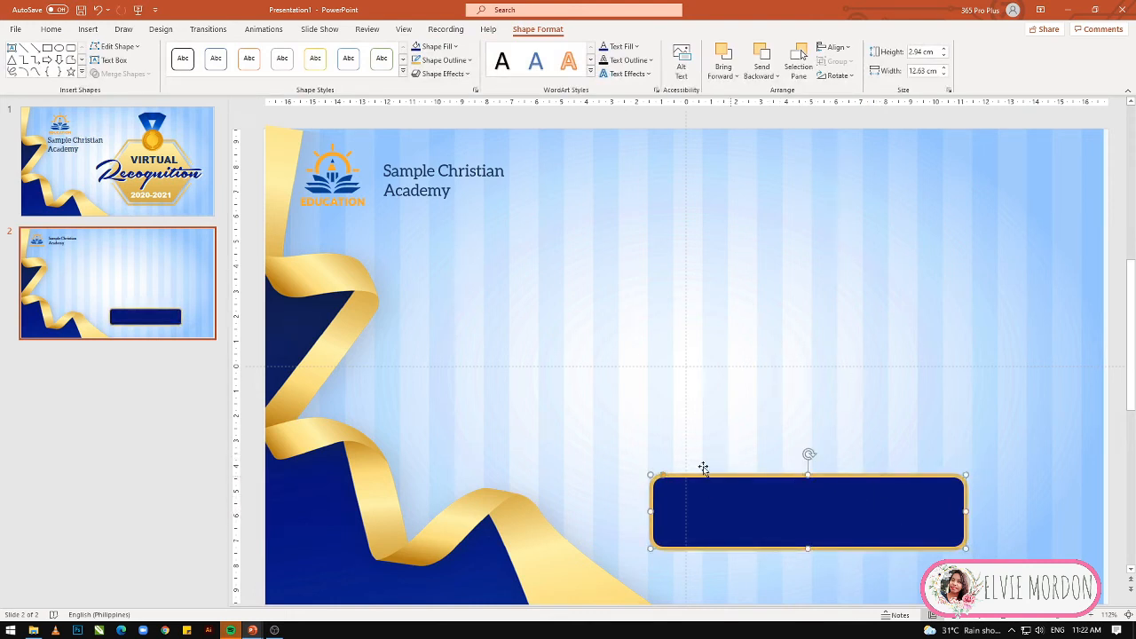
Duplicate the school name text onto the blue bar and replace it with the speaker's name, centered in white.
click(466, 163)
click(475, 156)
click(475, 161)
click(480, 158)
key(ctrl+d)
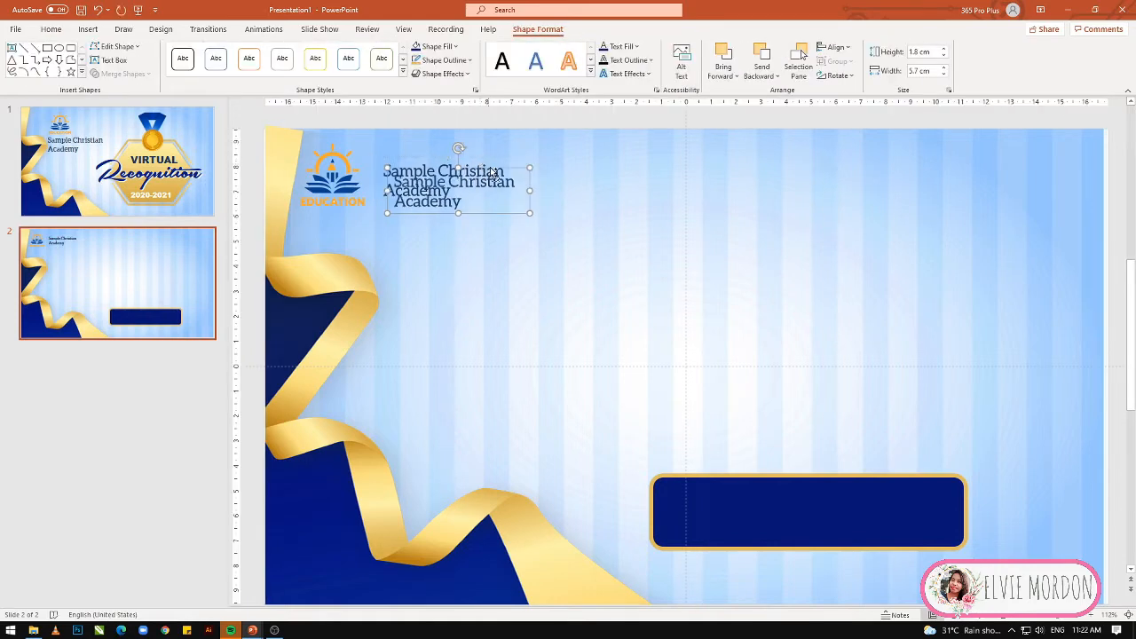
drag(491, 168, 832, 495)
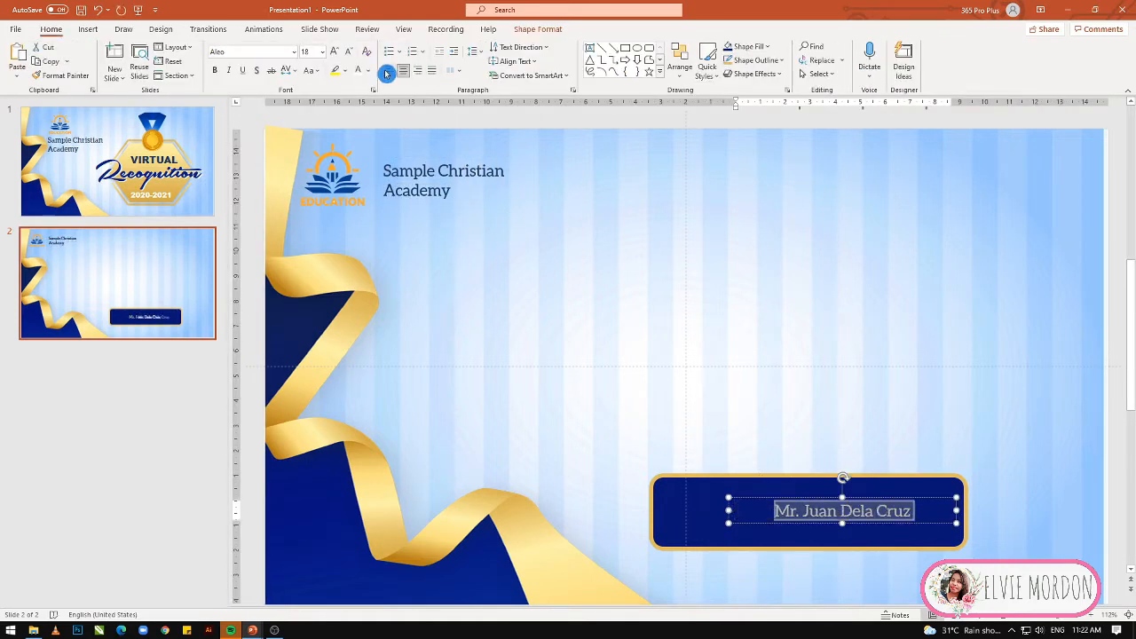
Set the speaker's name in the Andyore font, enlarge it and center it in the upper half of the bar.
click(297, 55)
scroll(304, 293, down, 5)
click(304, 373)
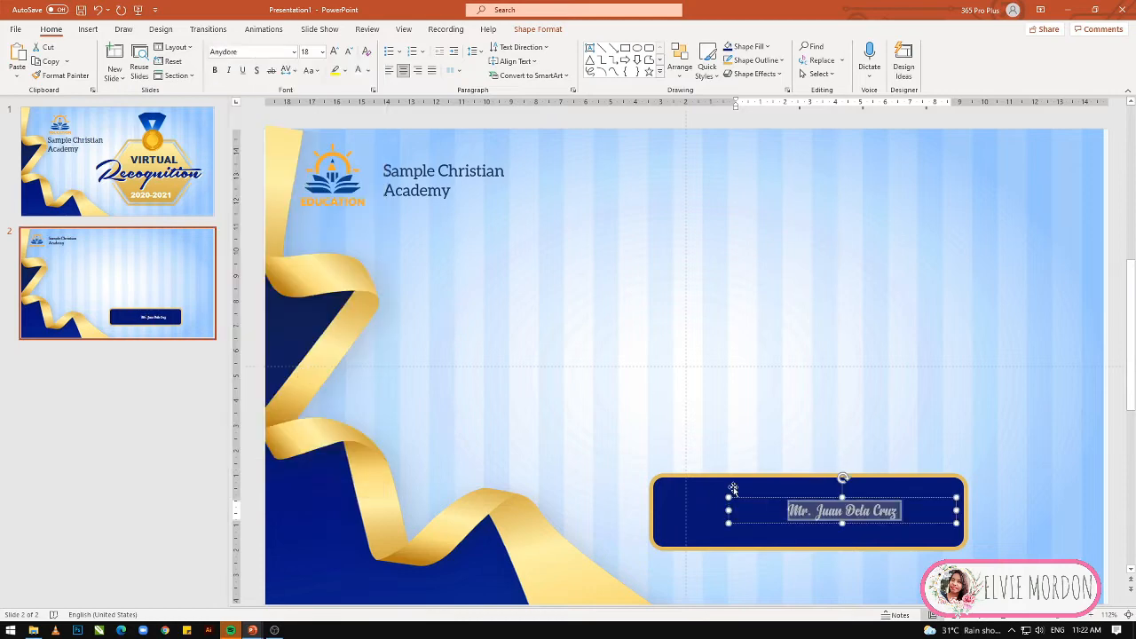
click(334, 51)
click(335, 51)
click(334, 52)
drag(876, 497, 840, 483)
Duplicate the school name text below the speaker's name, replace it with Opening Prayer in white and center it in the bar.
click(466, 159)
key(ctrl+d)
drag(466, 165, 815, 510)
triple_click(824, 530)
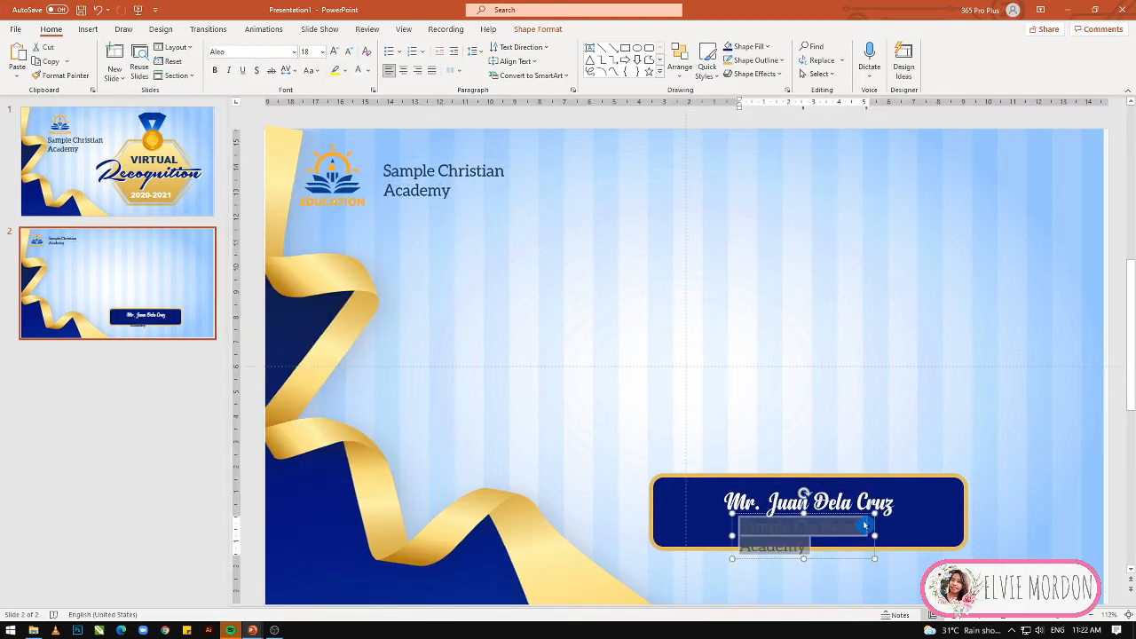
text(Opening Prayer)
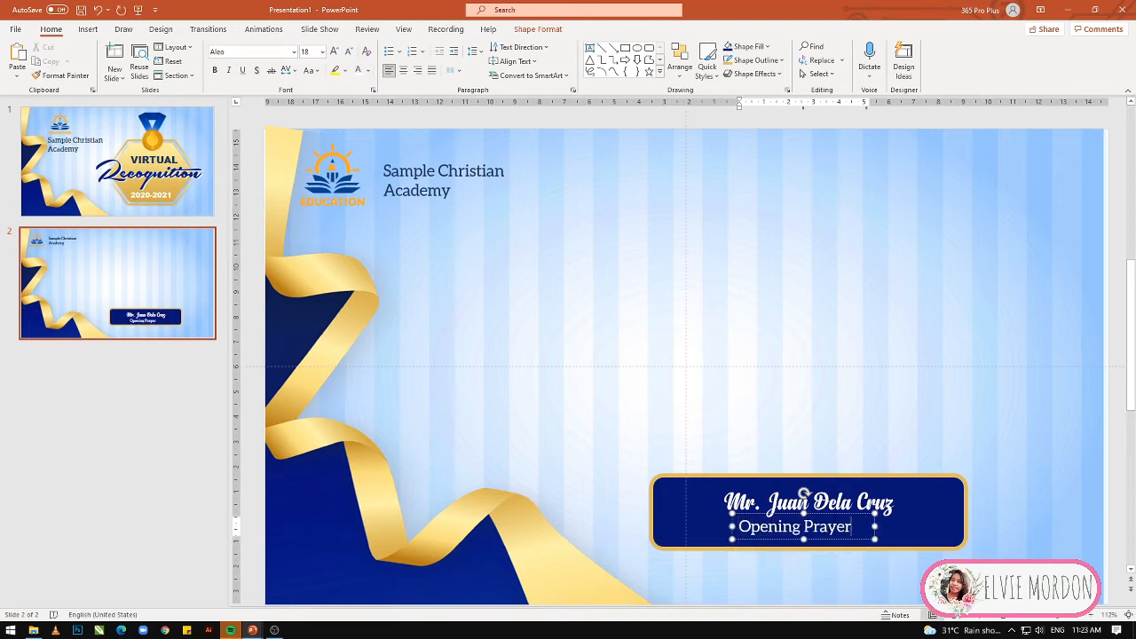
drag(835, 513, 848, 515)
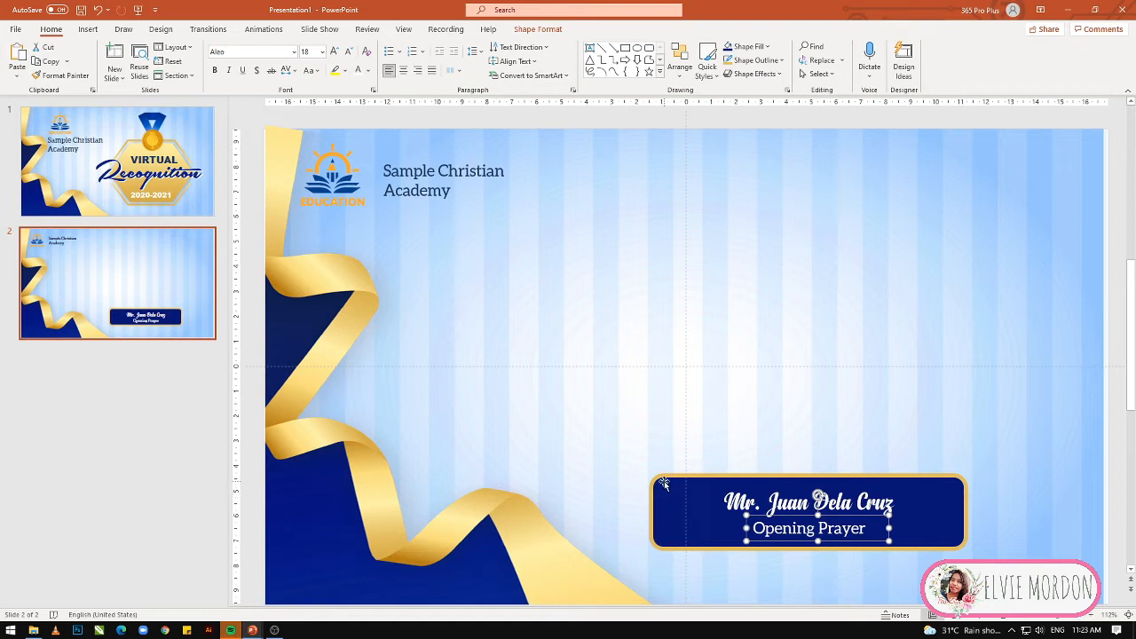
Move the blue bar together with the speaker's name and the Opening Prayer text to the left.
shift+click(926, 509)
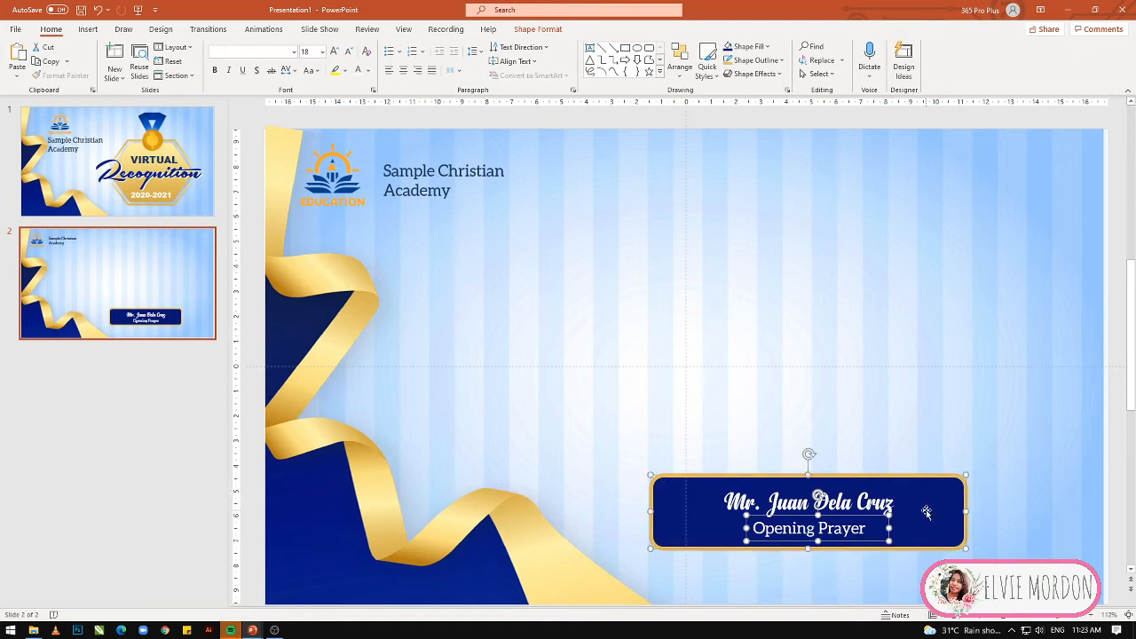
shift+click(867, 503)
drag(876, 484, 825, 480)
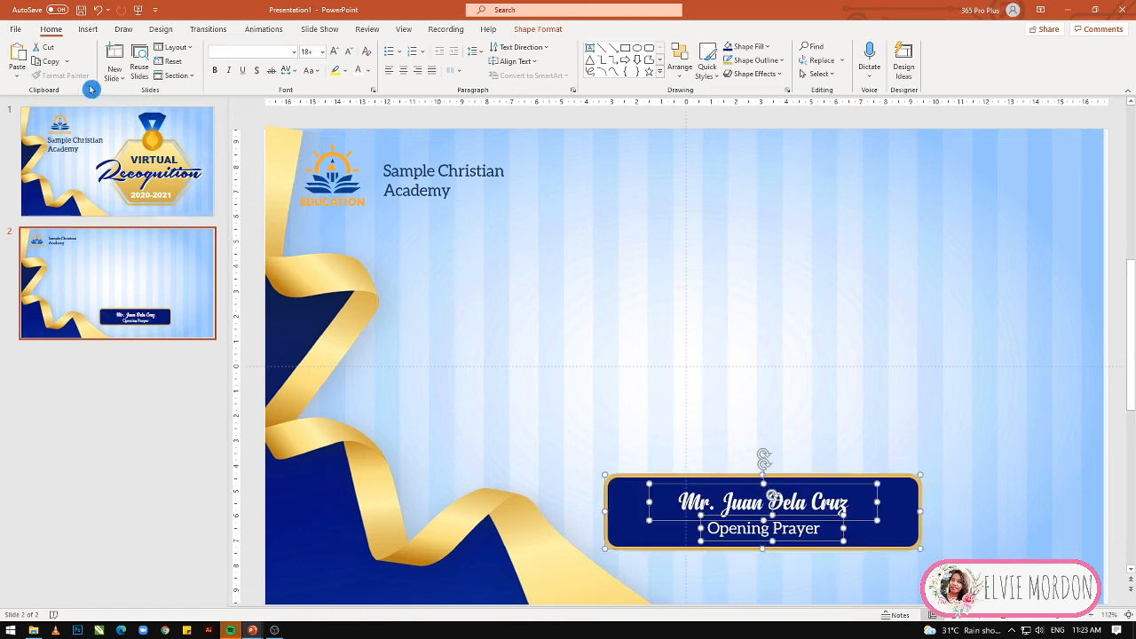
Draw a large rectangle above the name bar, filling the slide area to the right of the school name.
click(93, 32)
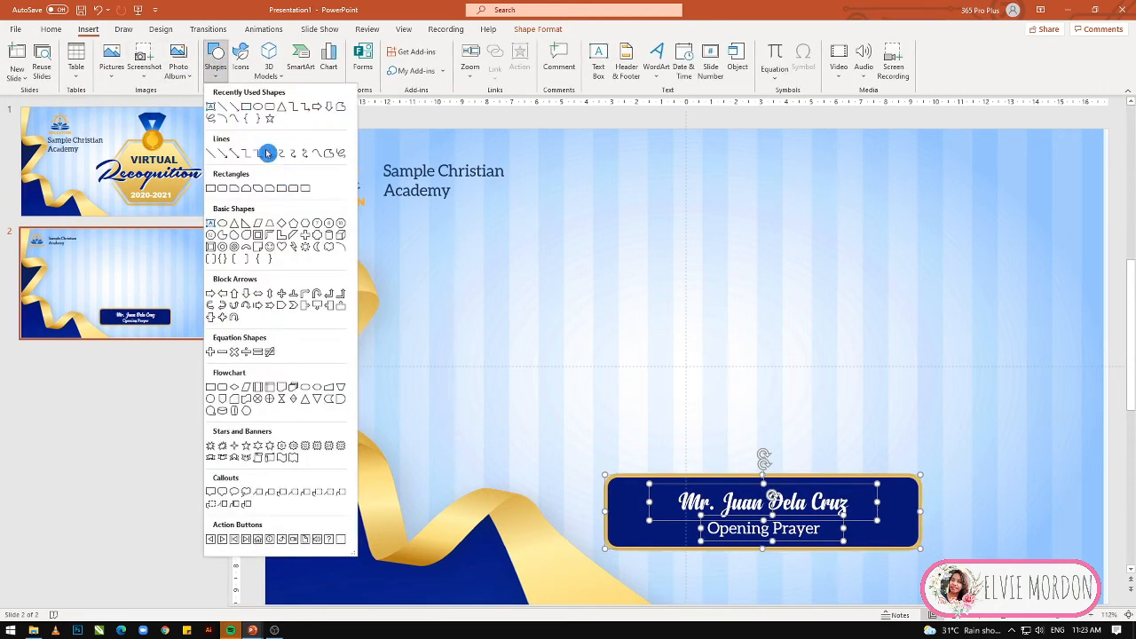
click(246, 108)
drag(519, 164, 1074, 461)
drag(515, 164, 507, 150)
drag(1074, 461, 1096, 468)
Move the name bar and its two texts right and slightly down, below the large rectangle.
click(911, 525)
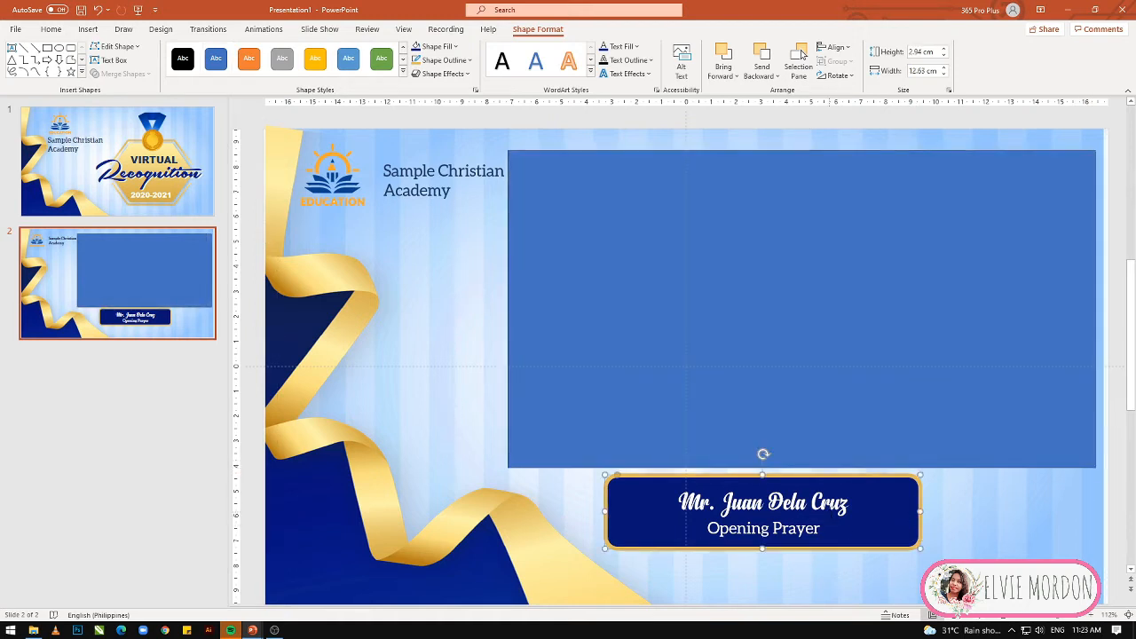
click(828, 508)
shift+click(789, 533)
drag(811, 484, 836, 489)
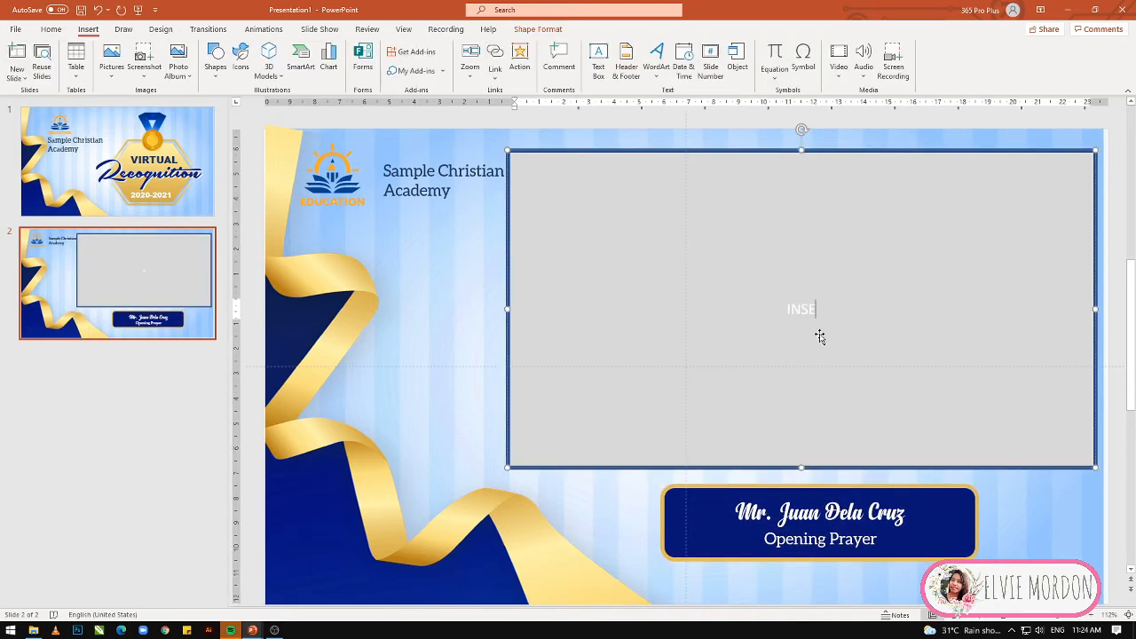
Complete the placeholder text in the large rectangle so it reads INSERT VIDEO HERE.
text(IDEO HERE)
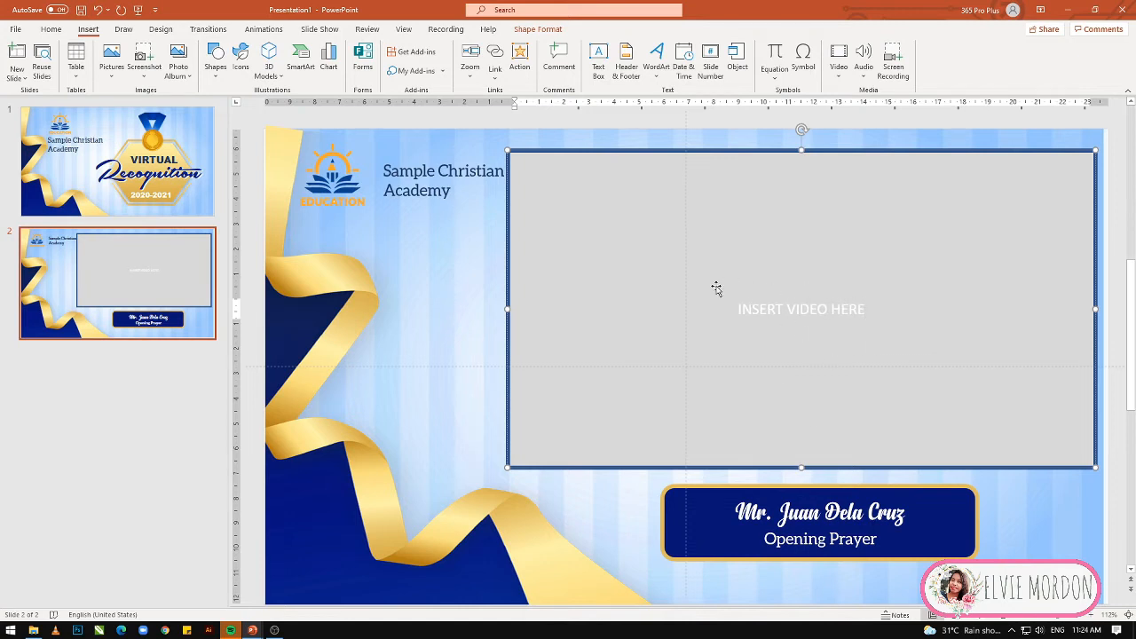
click(787, 309)
Insert the math song video from this device, then position and enlarge it to fill the large rectangle's height.
click(851, 74)
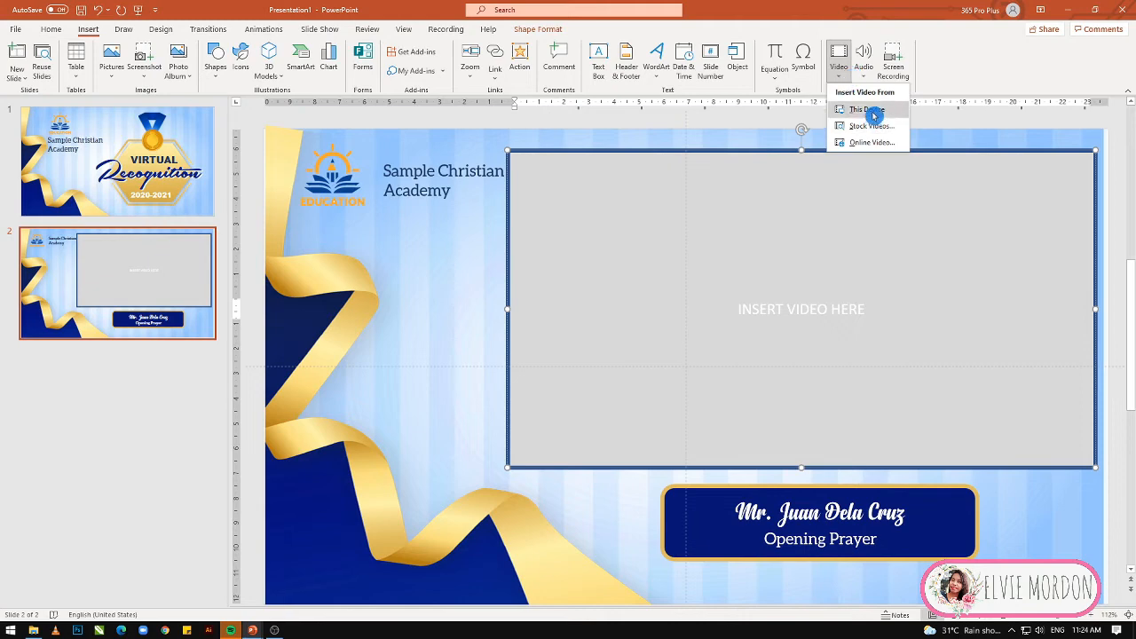
click(869, 111)
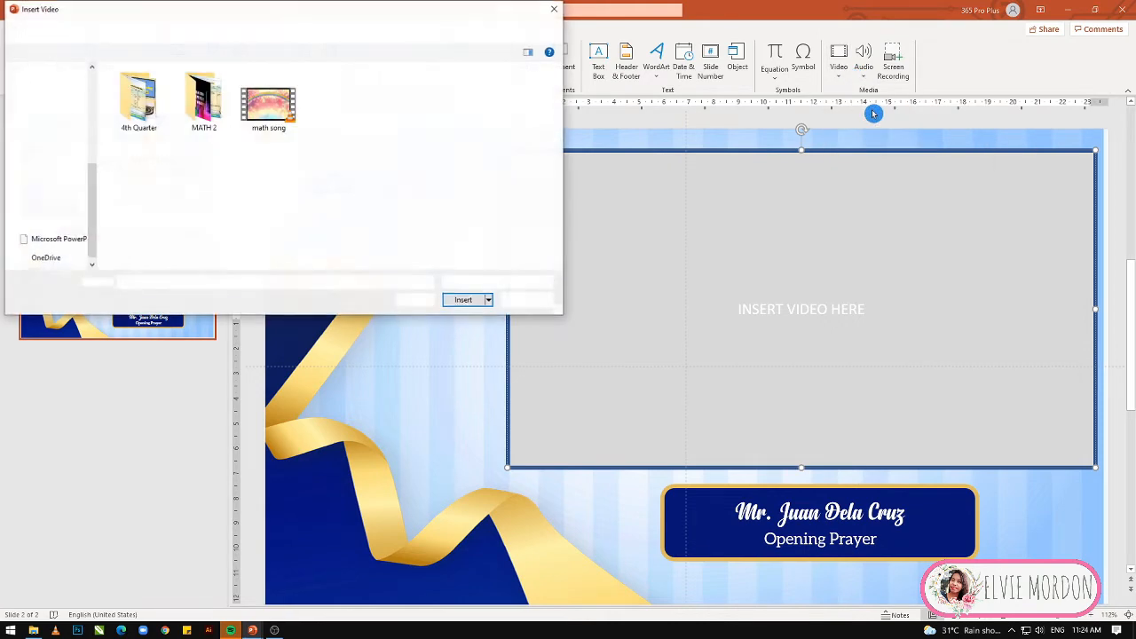
click(278, 113)
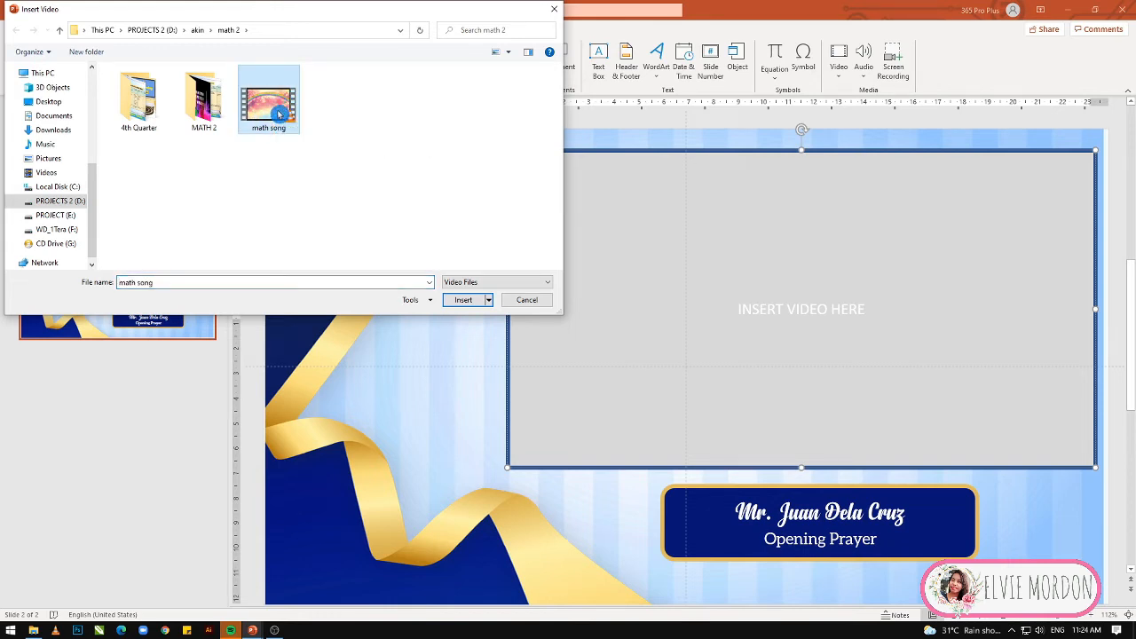
click(471, 299)
drag(678, 332, 708, 233)
drag(942, 396, 1090, 469)
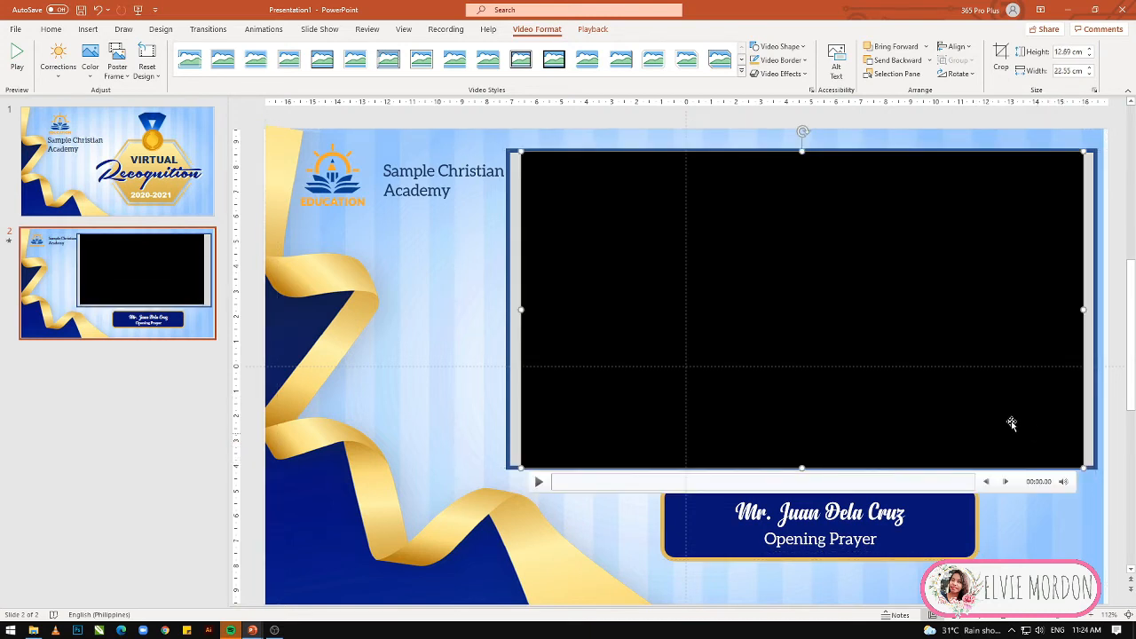
Narrow the large rectangle from its left edge to frame the video closely and center the video inside it.
click(1097, 312)
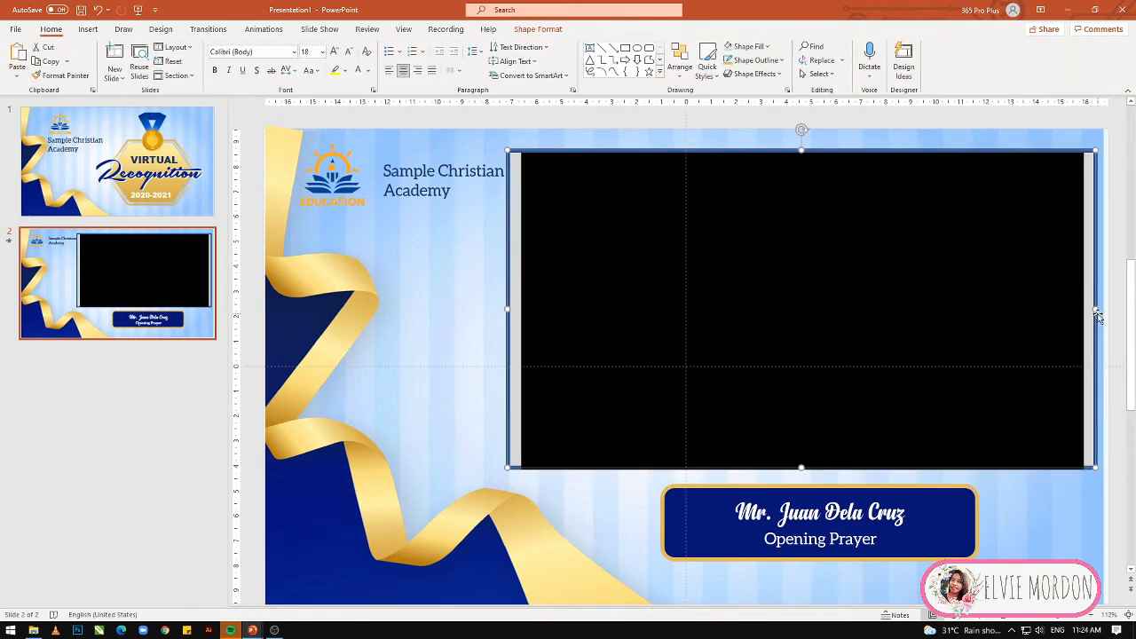
click(1096, 309)
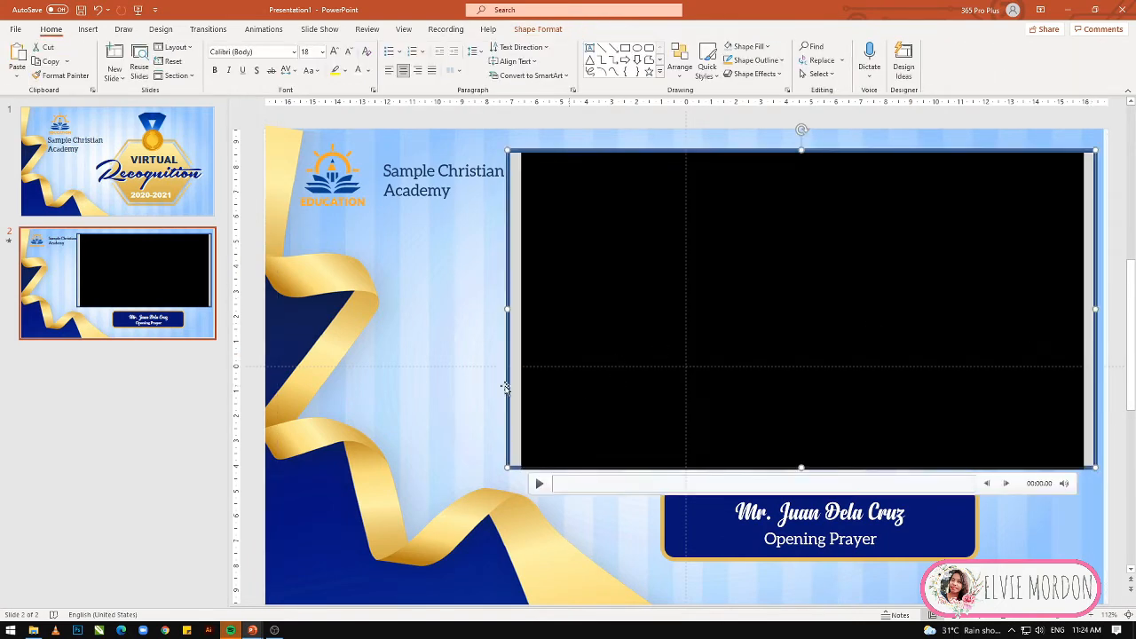
drag(506, 306, 519, 305)
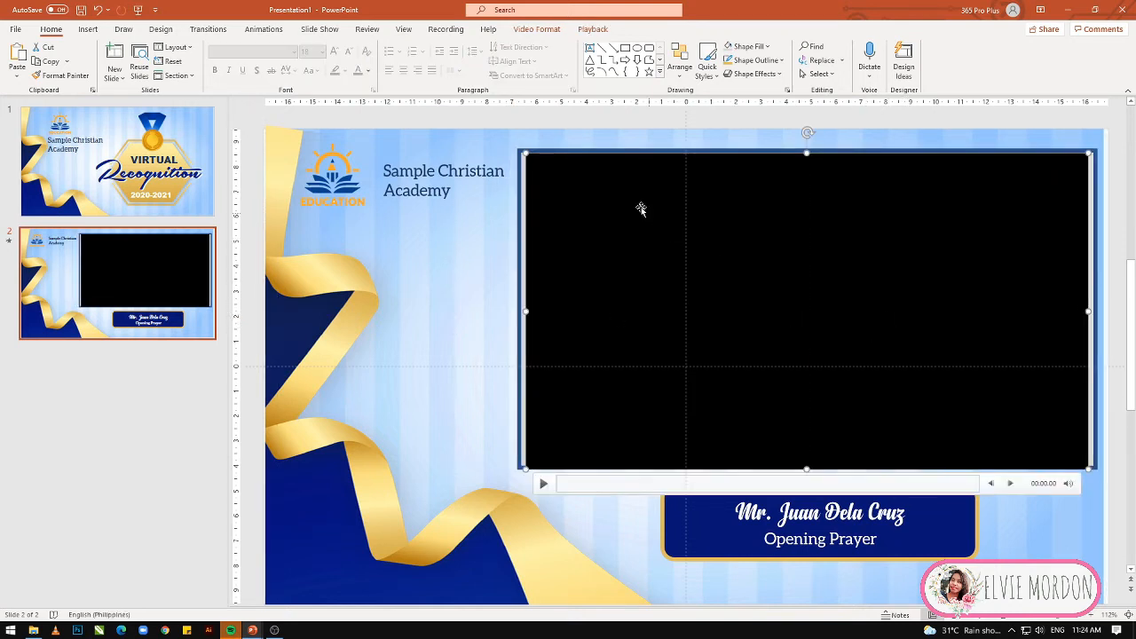
Set the video's playback start option to Automatically.
click(592, 31)
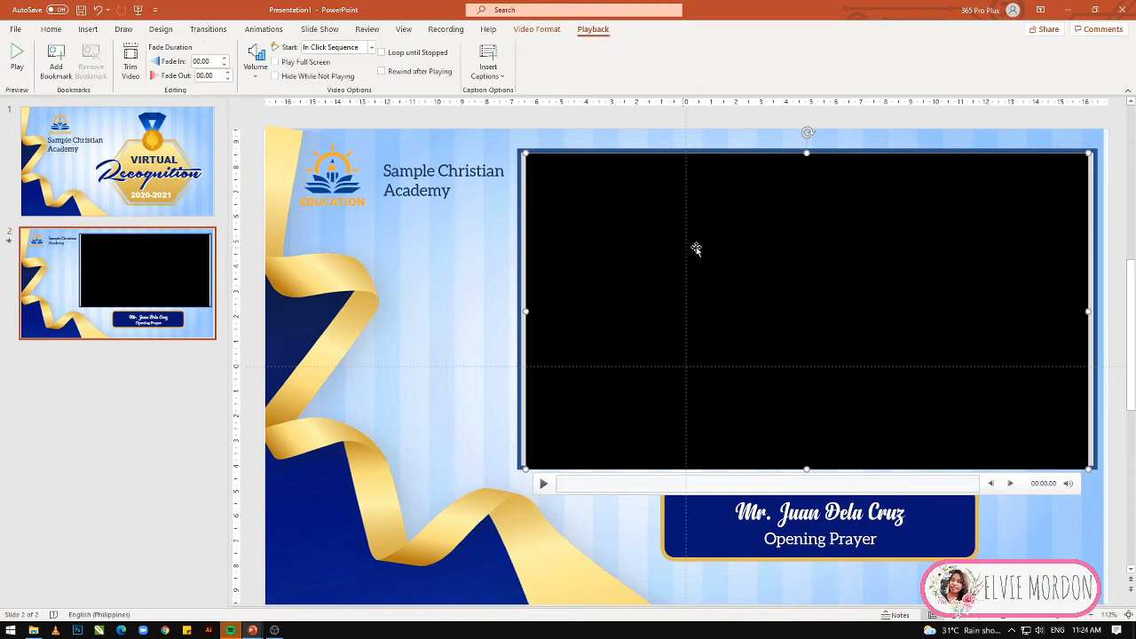
click(371, 47)
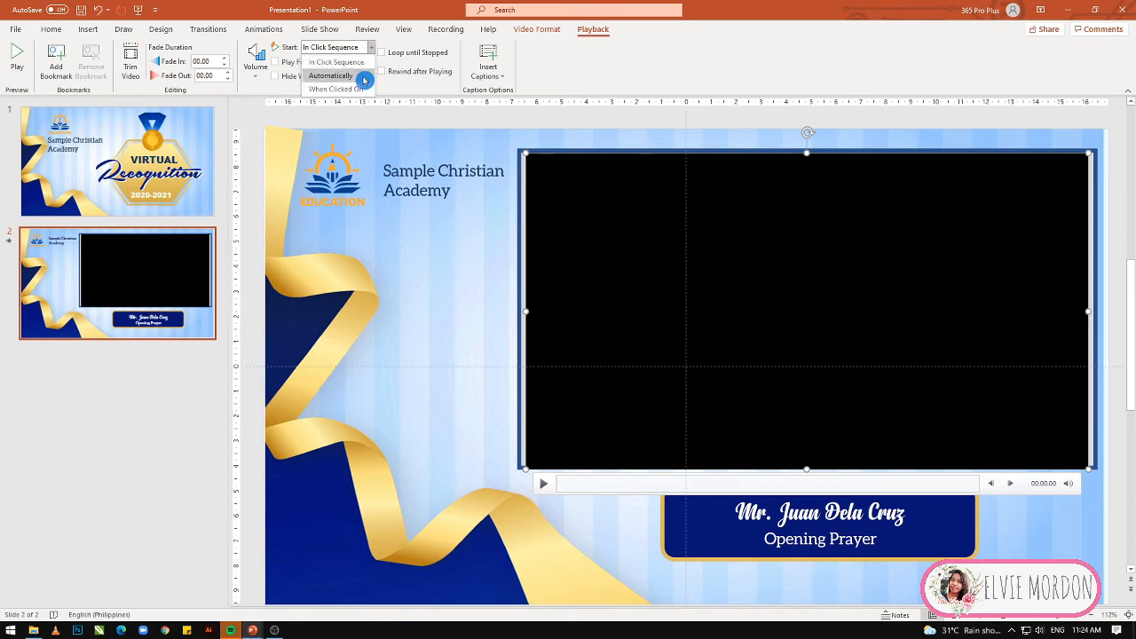